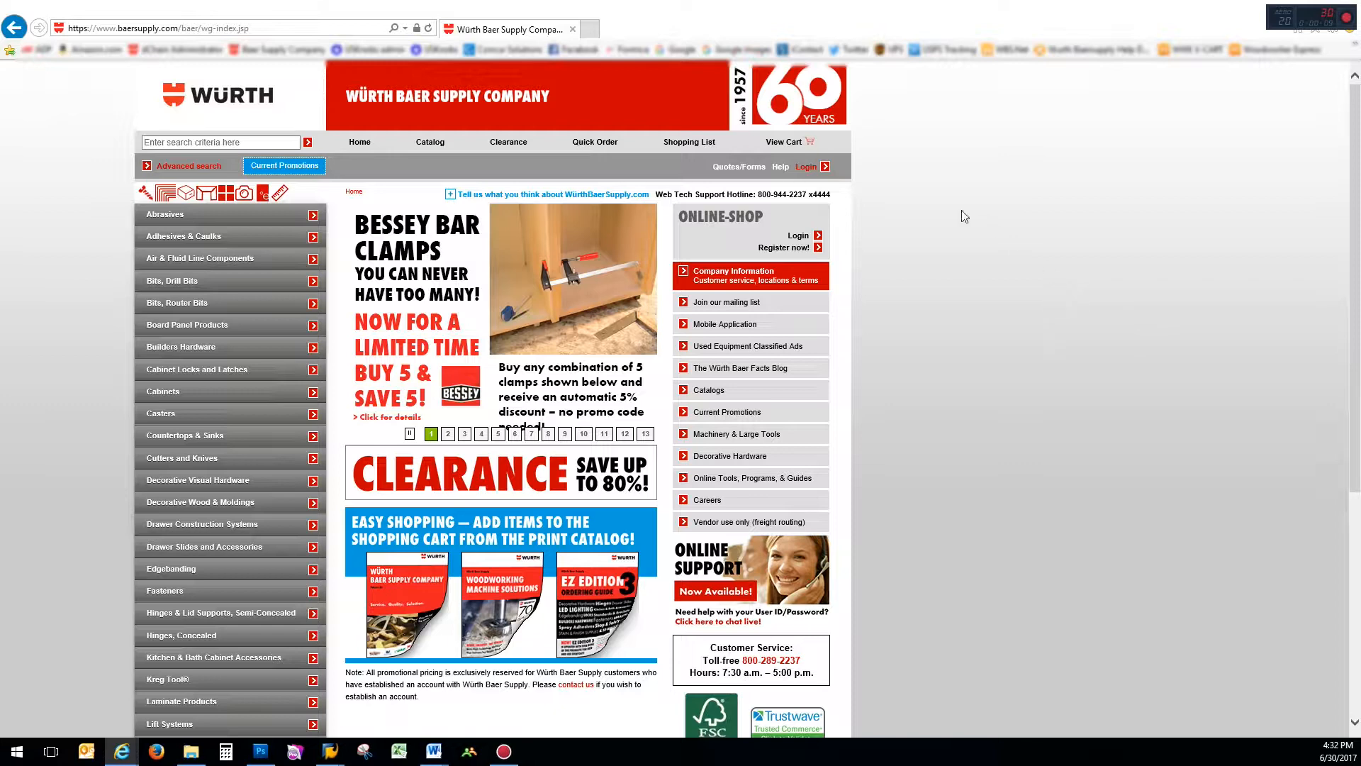
Log in to the Würth Baer Supply online shop with the account's user ID and password.
{"action": "left_click", "coordinate": [801, 237]}
{"action": "left_click", "coordinate": [365, 259]}
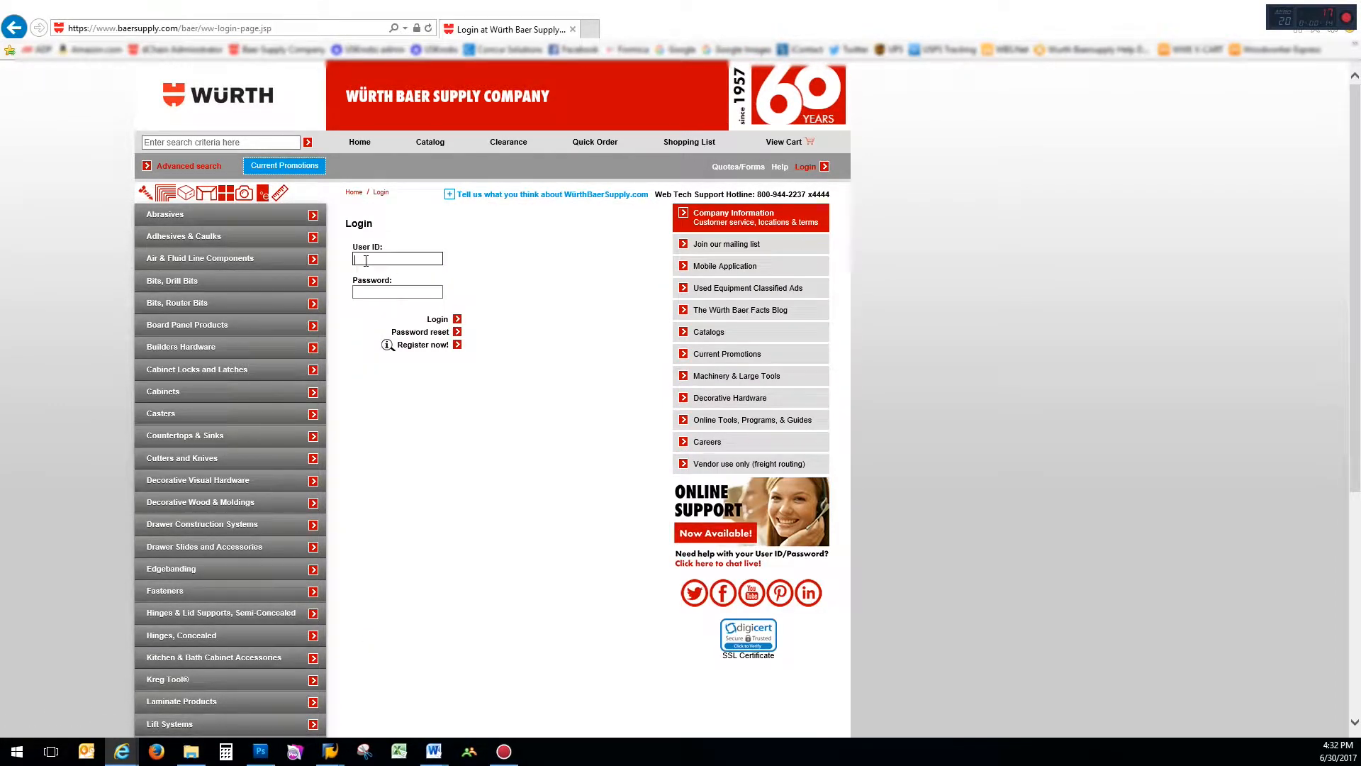
{"action": "left_click", "coordinate": [384, 291]}
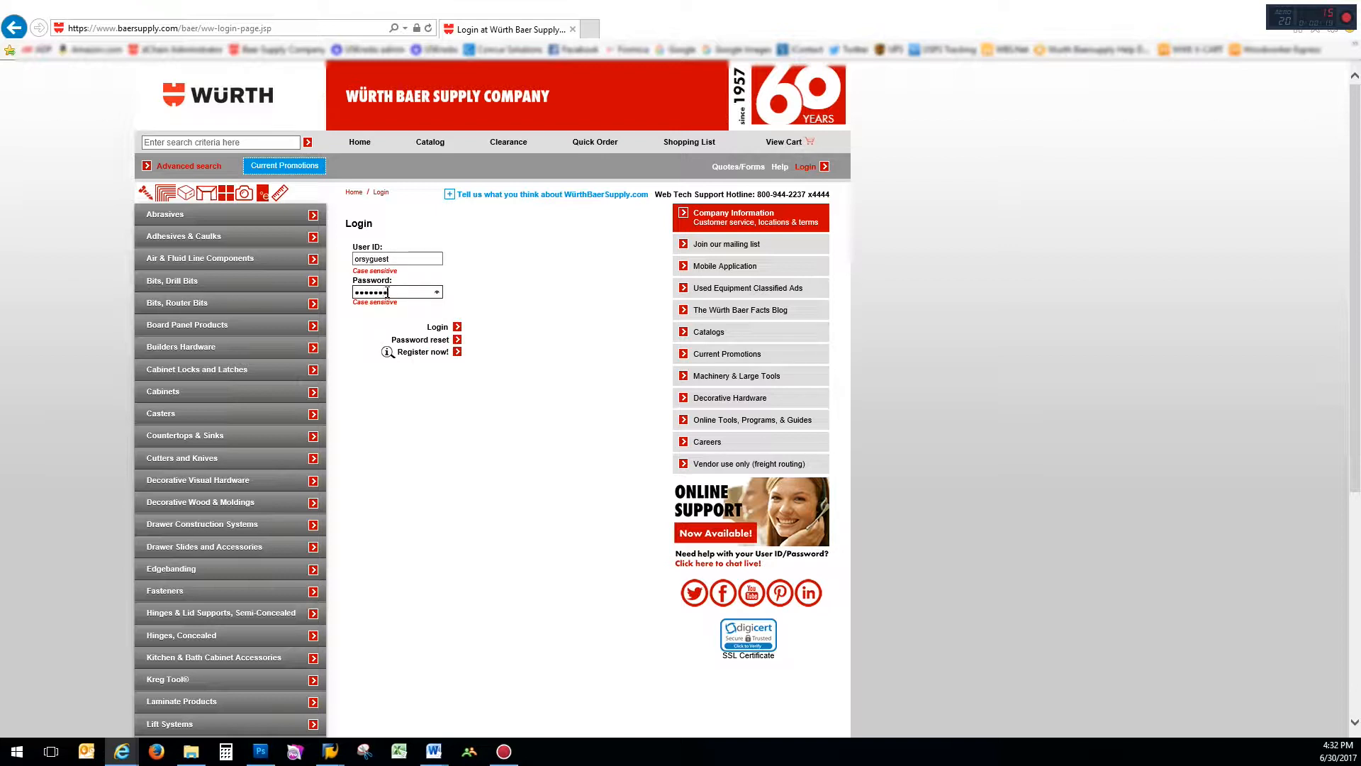
{"action": "left_click", "coordinate": [448, 328]}
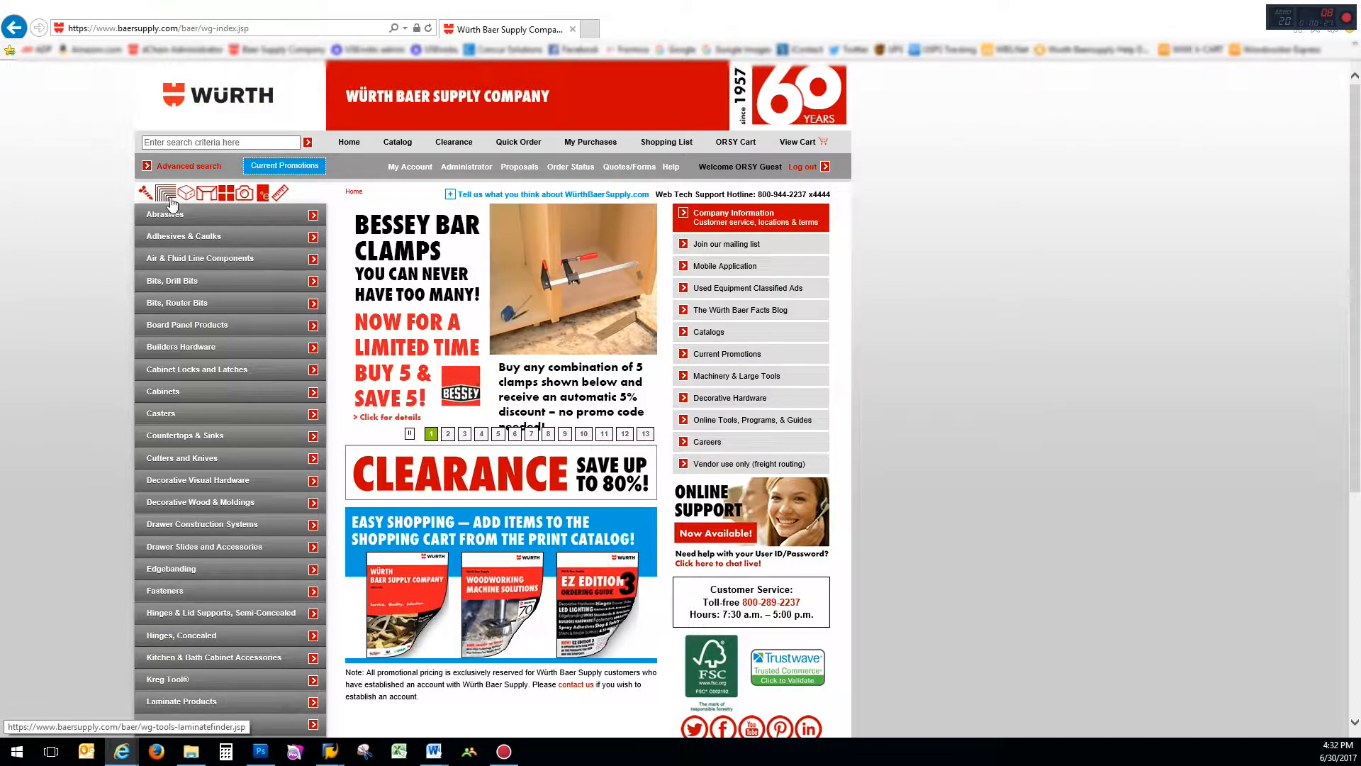
Open the Element Designs page and view the map of markets where its products are available.
{"action": "left_click", "coordinate": [263, 193]}
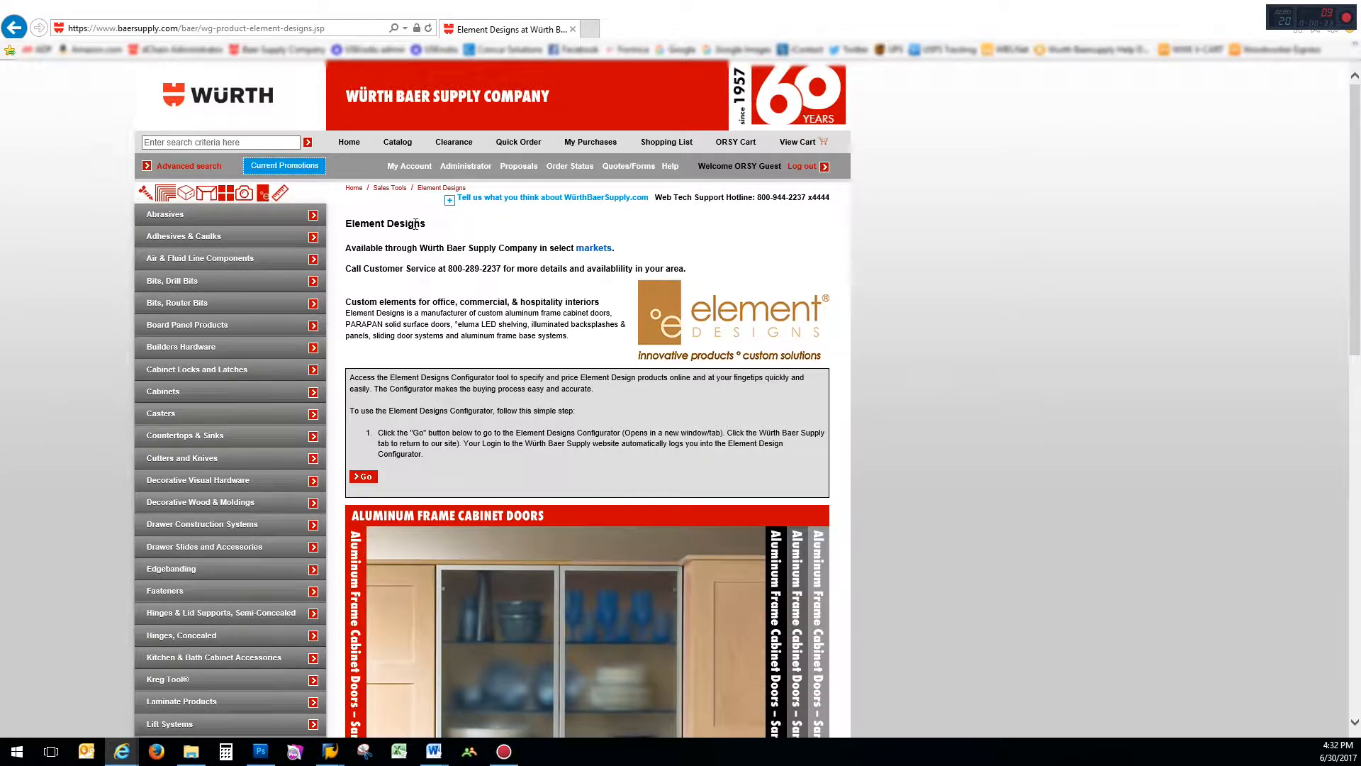
{"action": "left_click", "coordinate": [590, 249]}
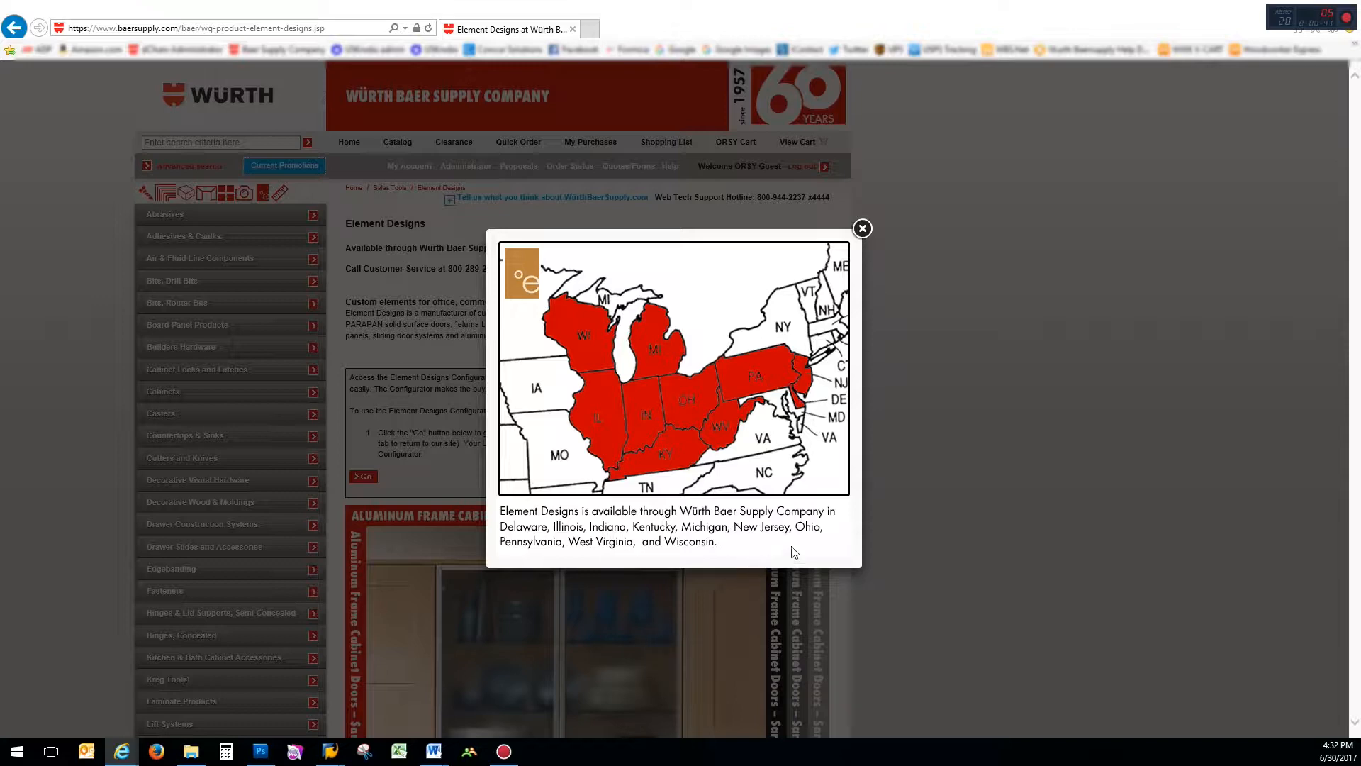
{"action": "left_click", "coordinate": [863, 228]}
Examine the product samples for aluminum frame cabinet doors, PARAPAN solid surface doors and backpainted glass.
{"action": "scroll", "coordinate": [824, 279], "scroll_direction": "down", "scroll_amount": 3}
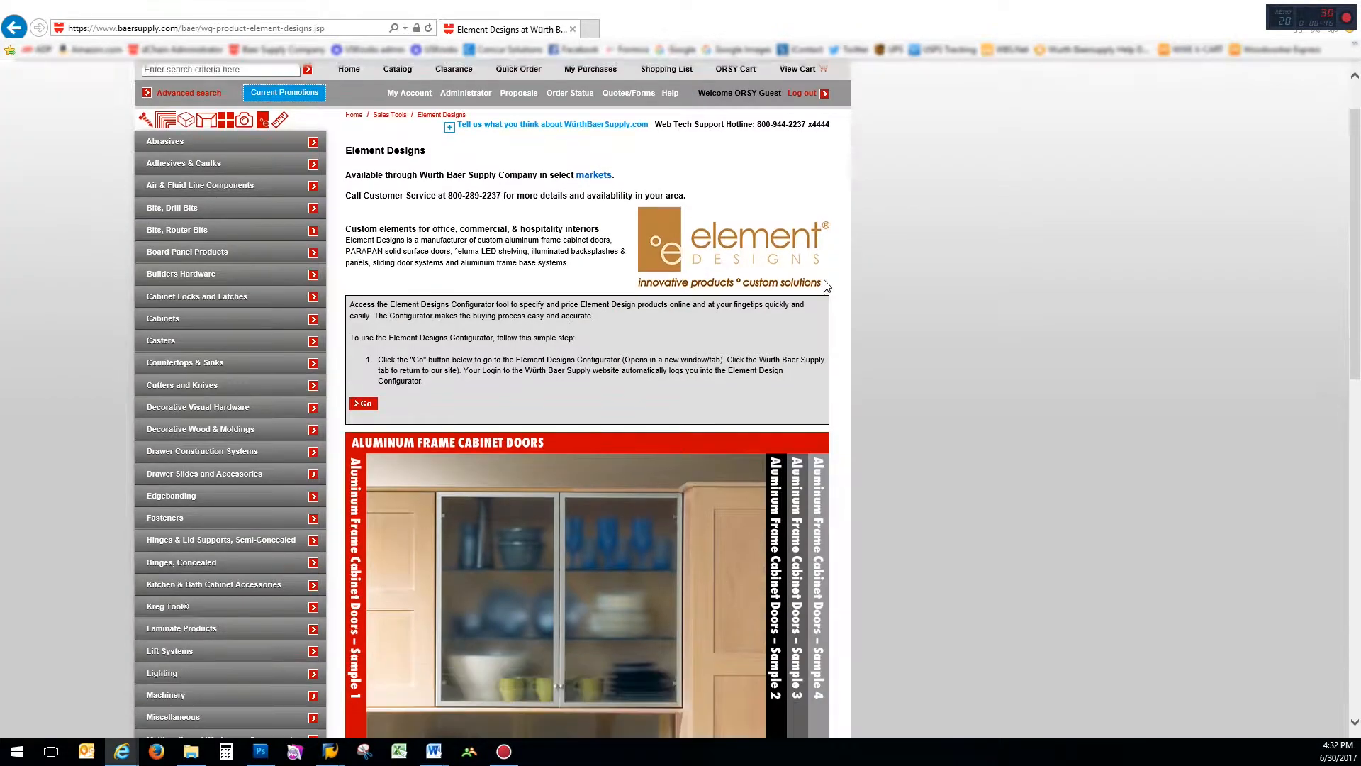
{"action": "scroll", "coordinate": [824, 279], "scroll_direction": "down", "scroll_amount": 5}
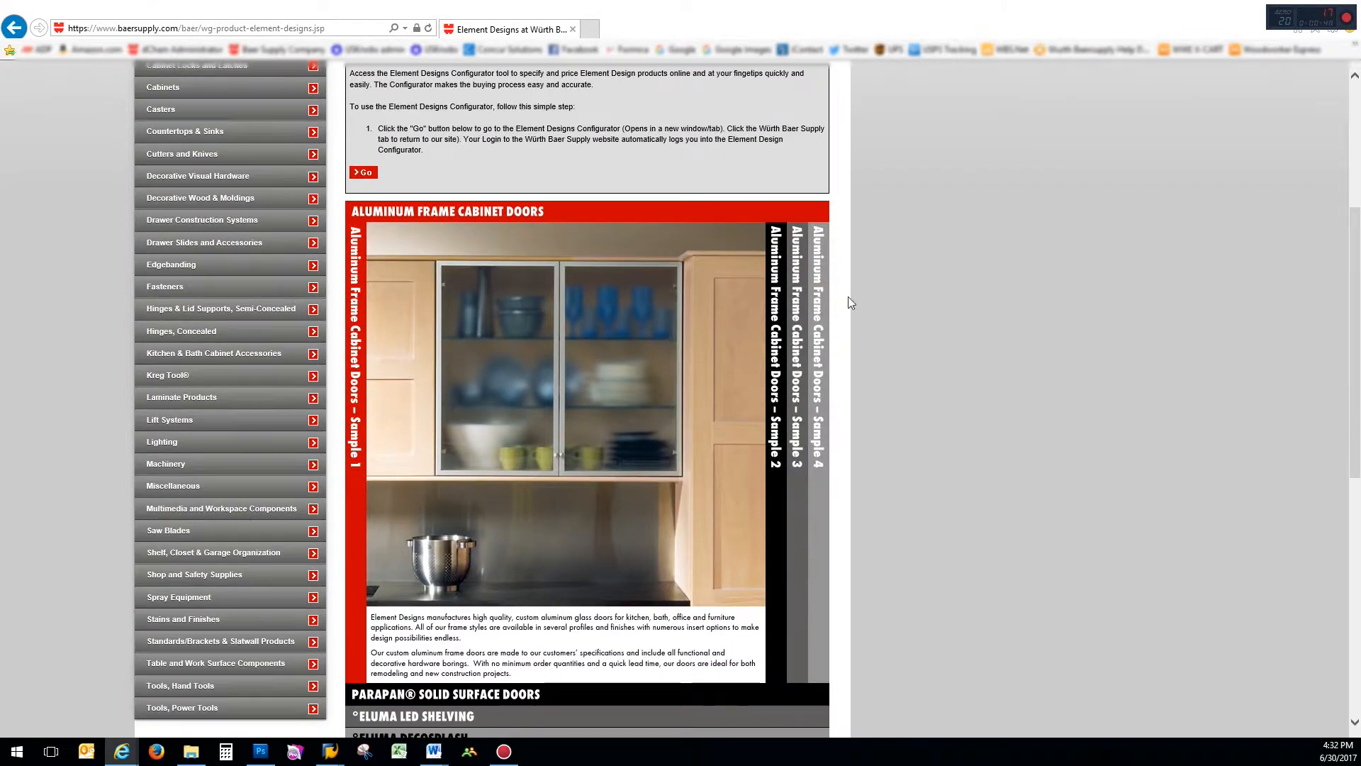
{"action": "scroll", "coordinate": [1358, 350], "scroll_direction": "down", "scroll_amount": 2}
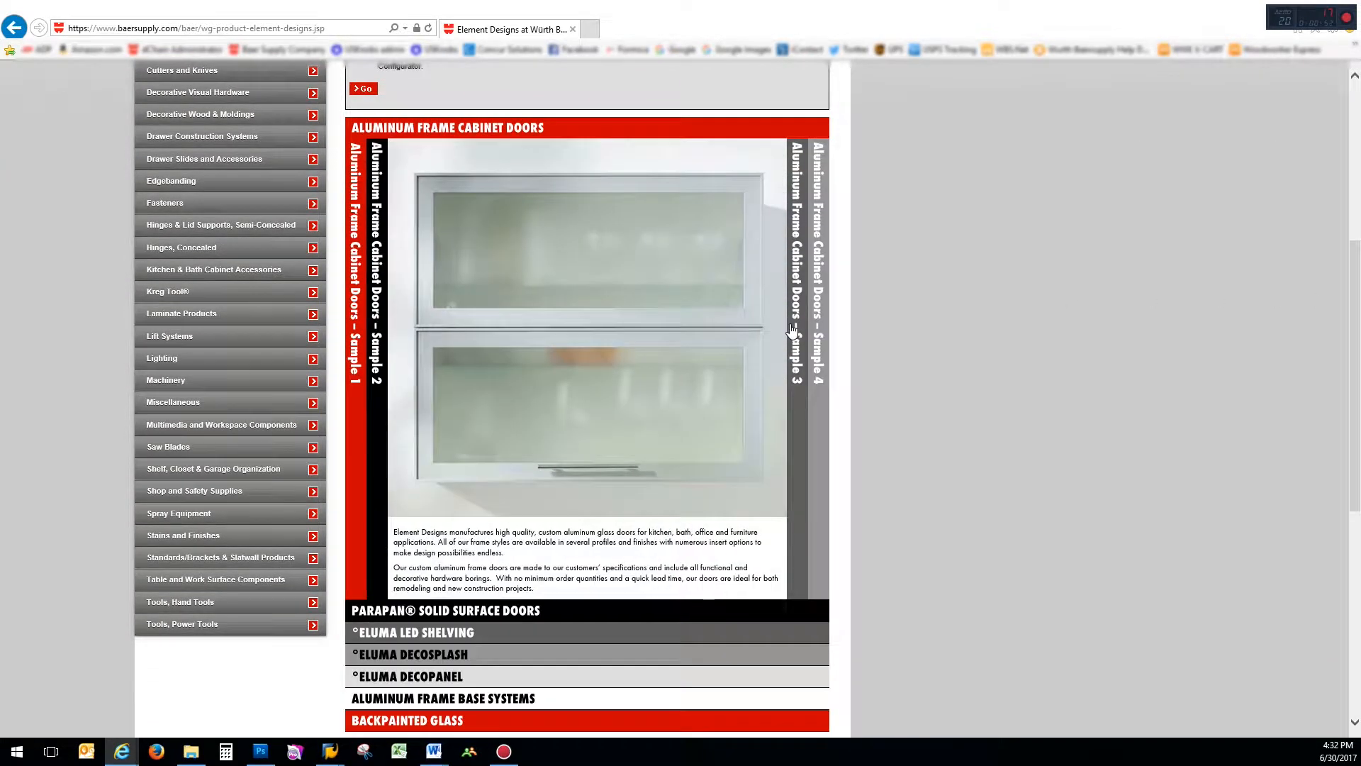
{"action": "left_click", "coordinate": [817, 335]}
{"action": "scroll", "coordinate": [812, 351], "scroll_direction": "down", "scroll_amount": 3}
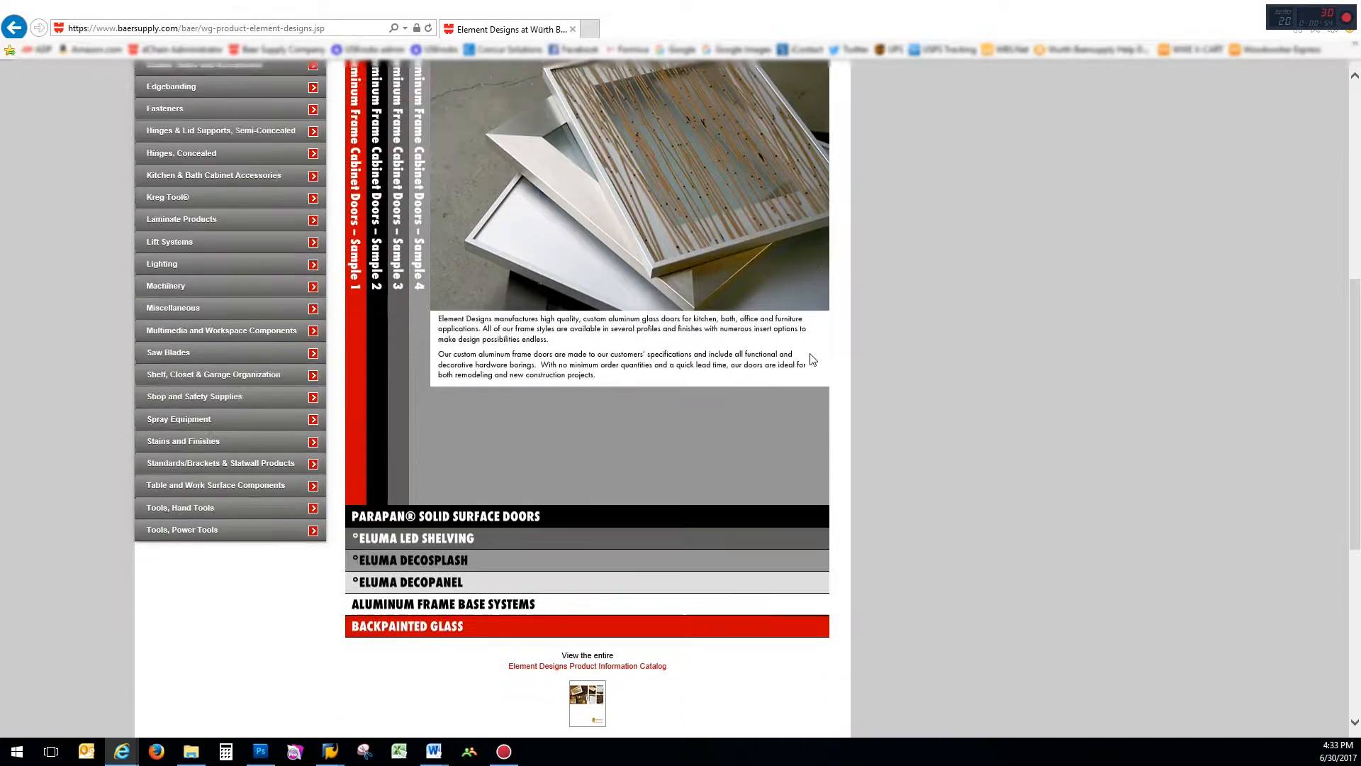
{"action": "left_click", "coordinate": [436, 510]}
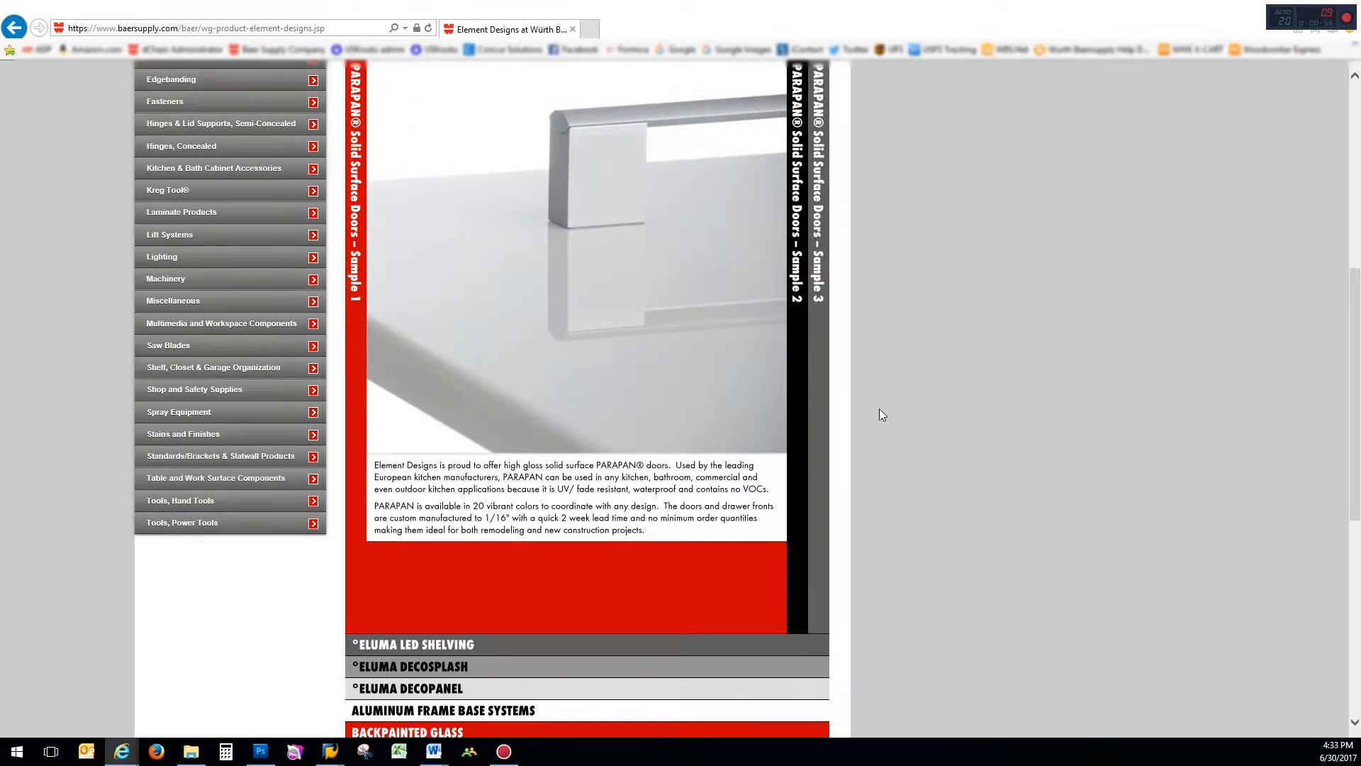
{"action": "left_click", "coordinate": [800, 331]}
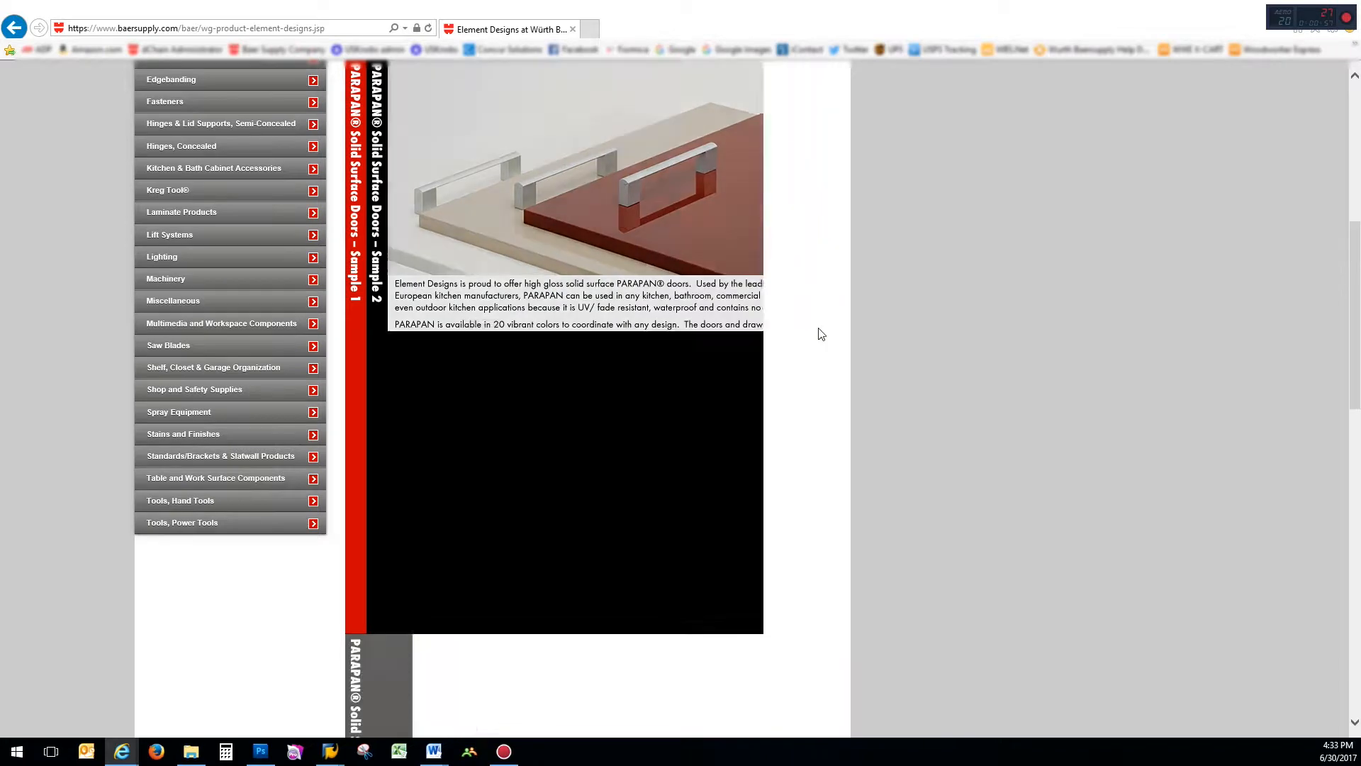
{"action": "scroll", "coordinate": [829, 418], "scroll_direction": "down", "scroll_amount": 3}
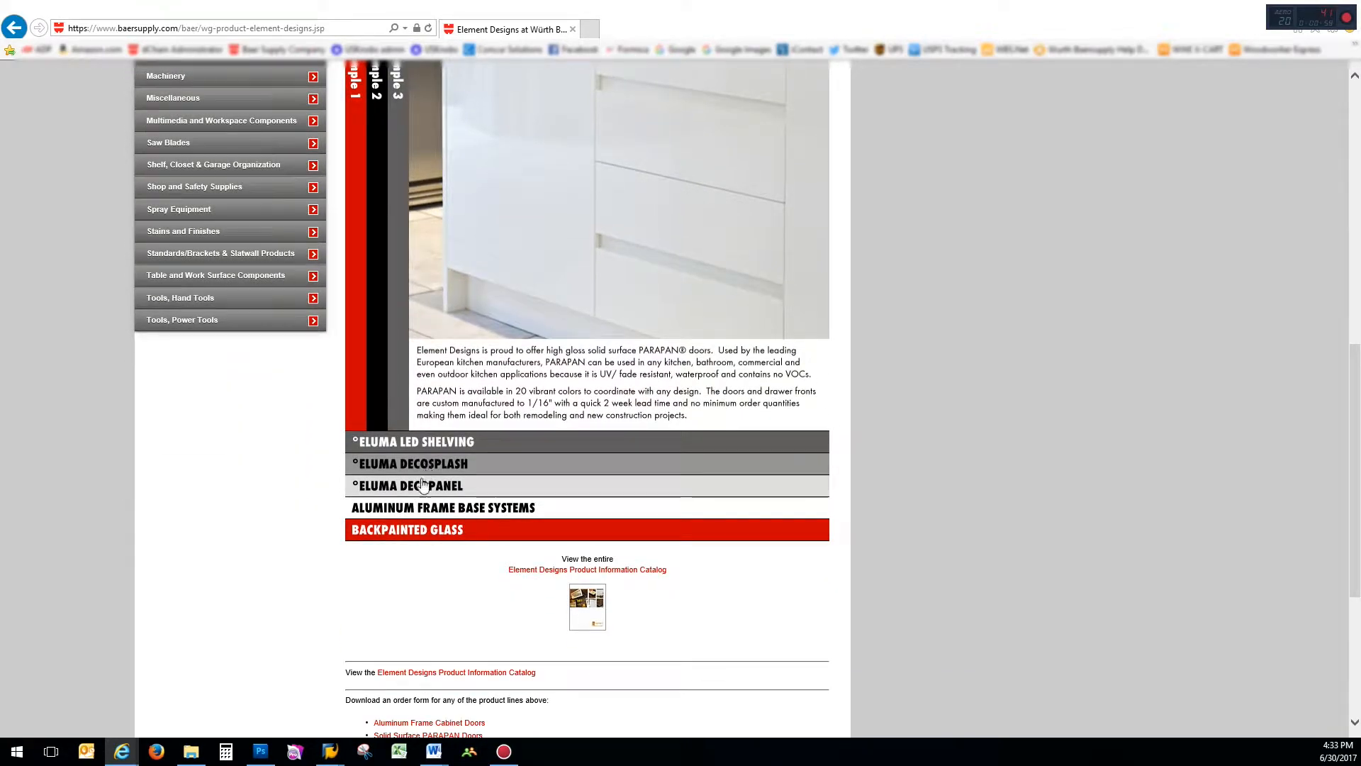
{"action": "left_click", "coordinate": [414, 532]}
{"action": "scroll", "coordinate": [889, 391], "scroll_direction": "up", "scroll_amount": 5}
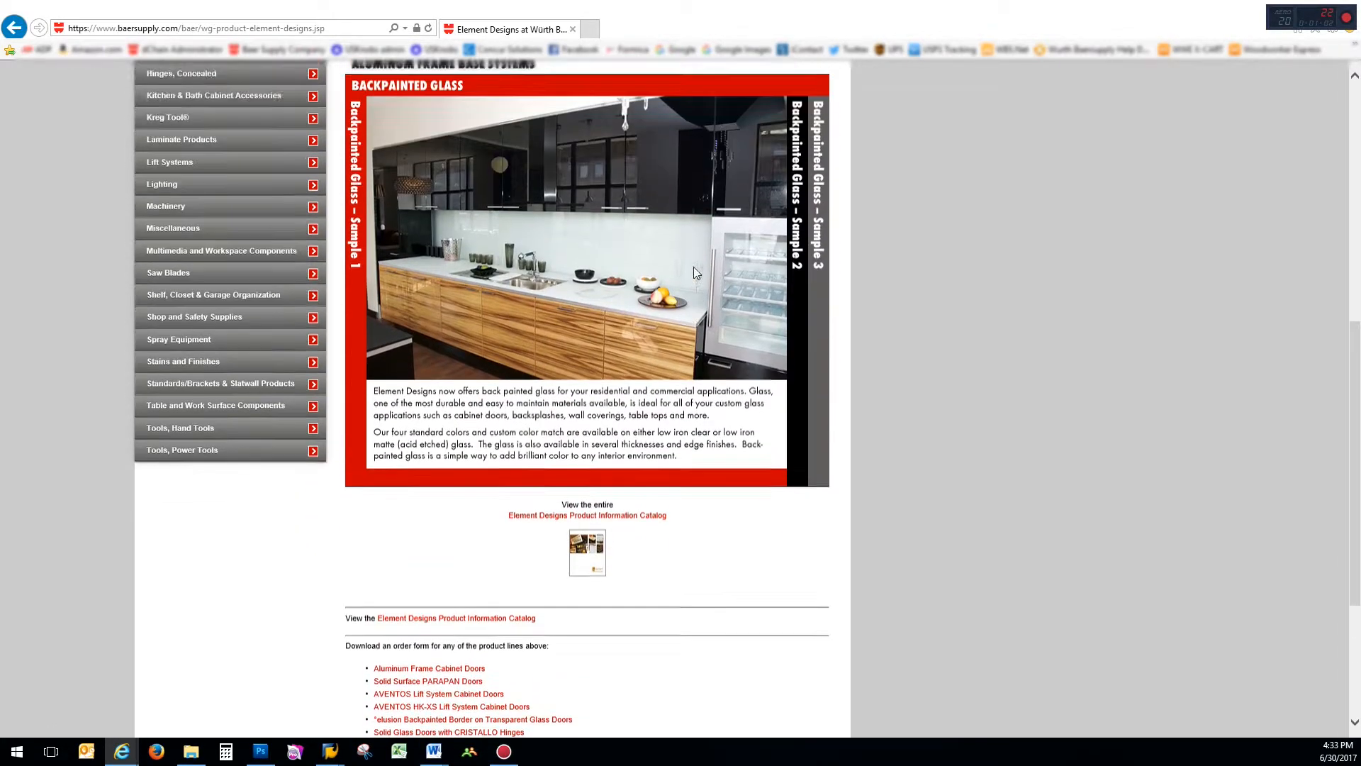
{"action": "scroll", "coordinate": [889, 392], "scroll_direction": "up", "scroll_amount": 3}
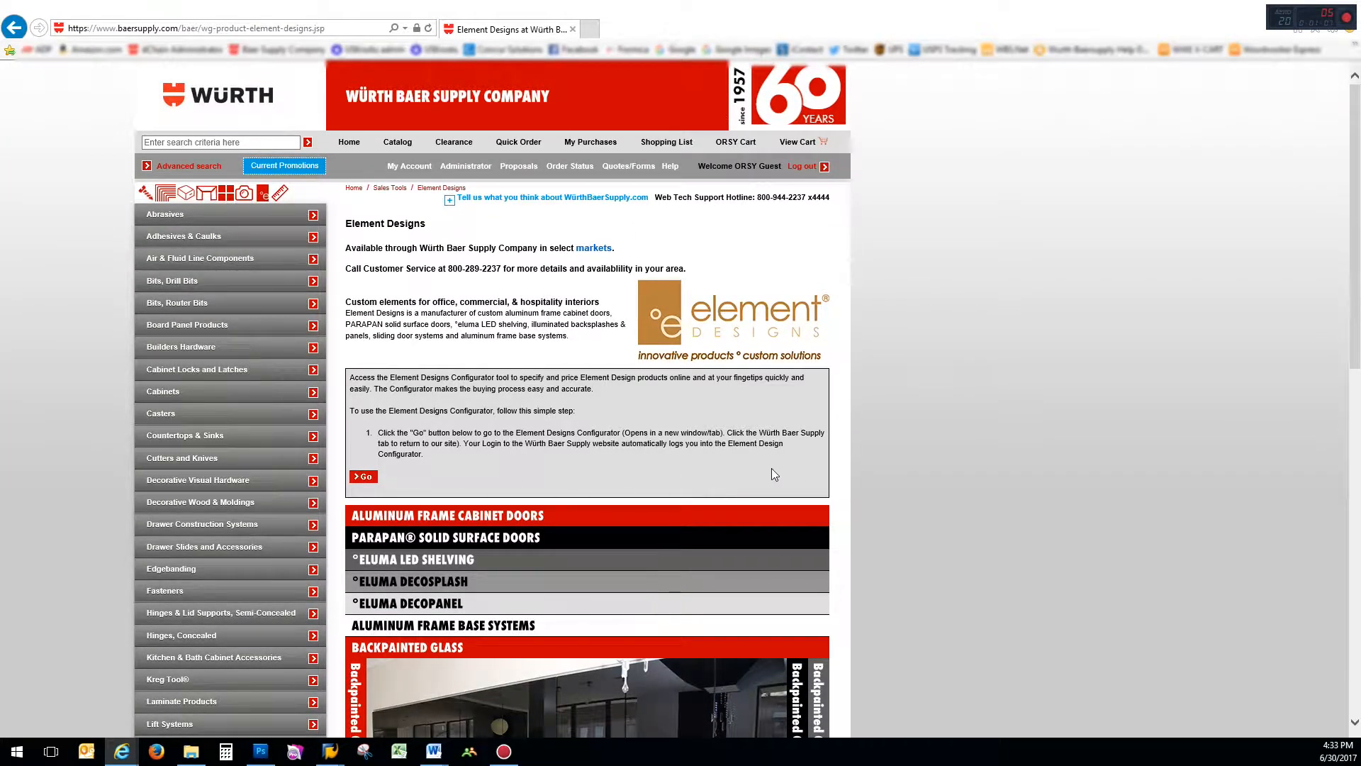
Launch the Element Designs Configurator and look over the product types it offers.
{"action": "left_click", "coordinate": [363, 479]}
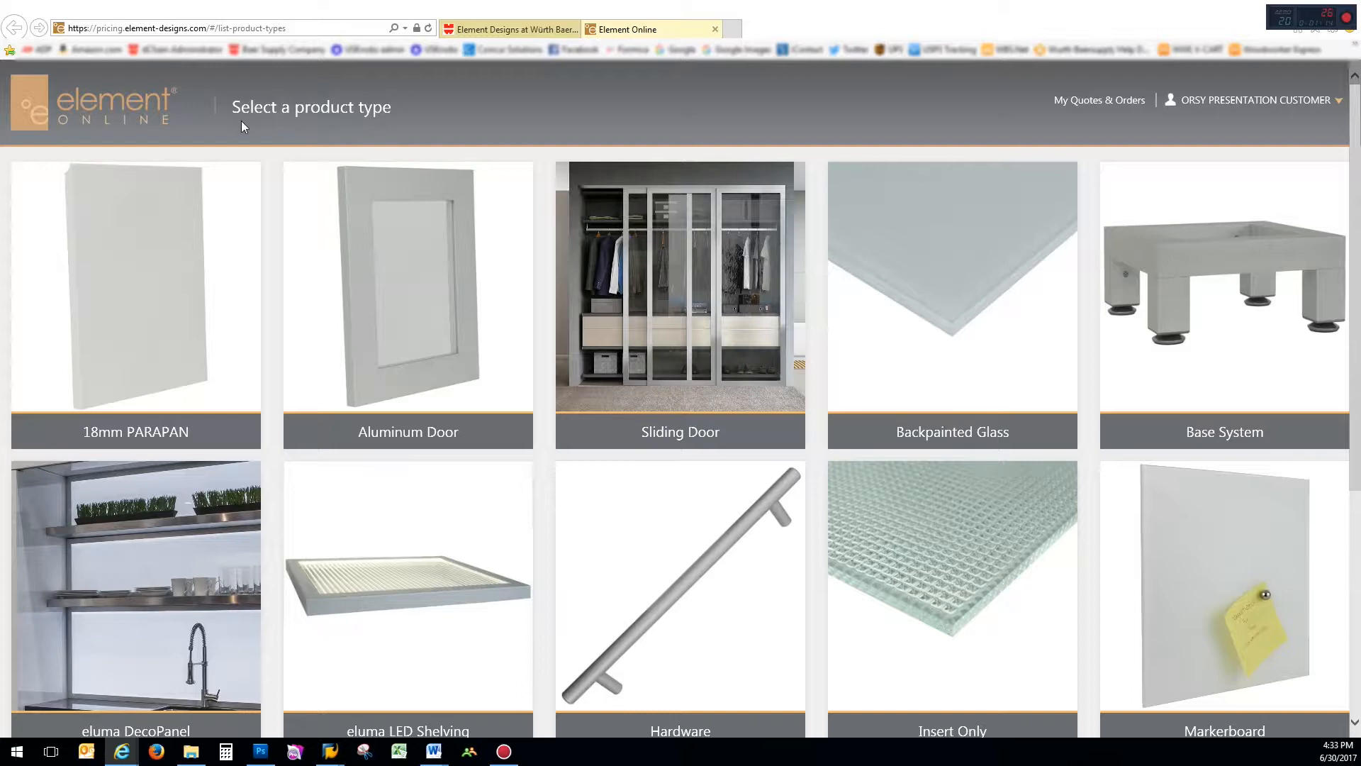
{"action": "scroll", "coordinate": [1357, 283], "scroll_direction": "down", "scroll_amount": 3}
{"action": "left_click_drag", "start_coordinate": [1357, 283], "coordinate": [1349, 221]}
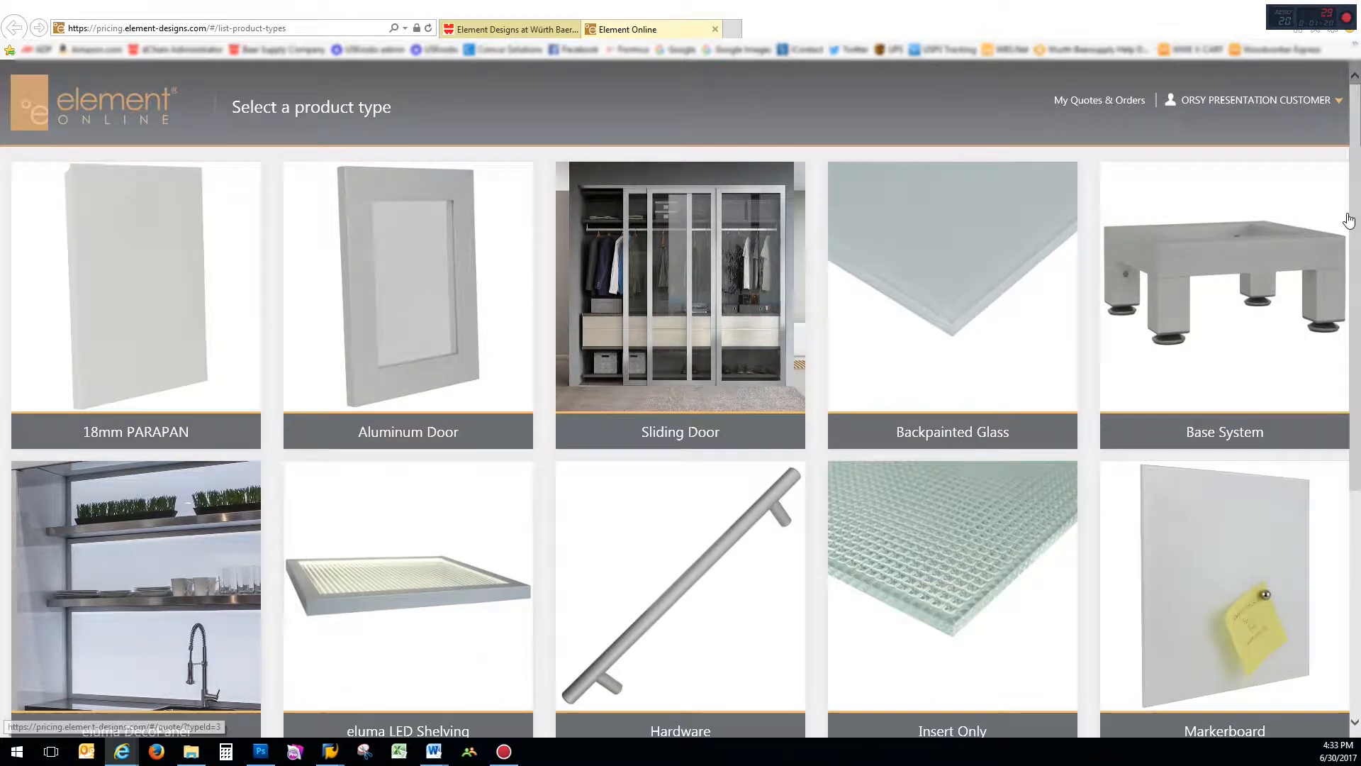
Open the configuration default settings and review the choices for Hinge Pattern and AF001/AF008 Hinge Pattern.
{"action": "left_click", "coordinate": [1216, 108]}
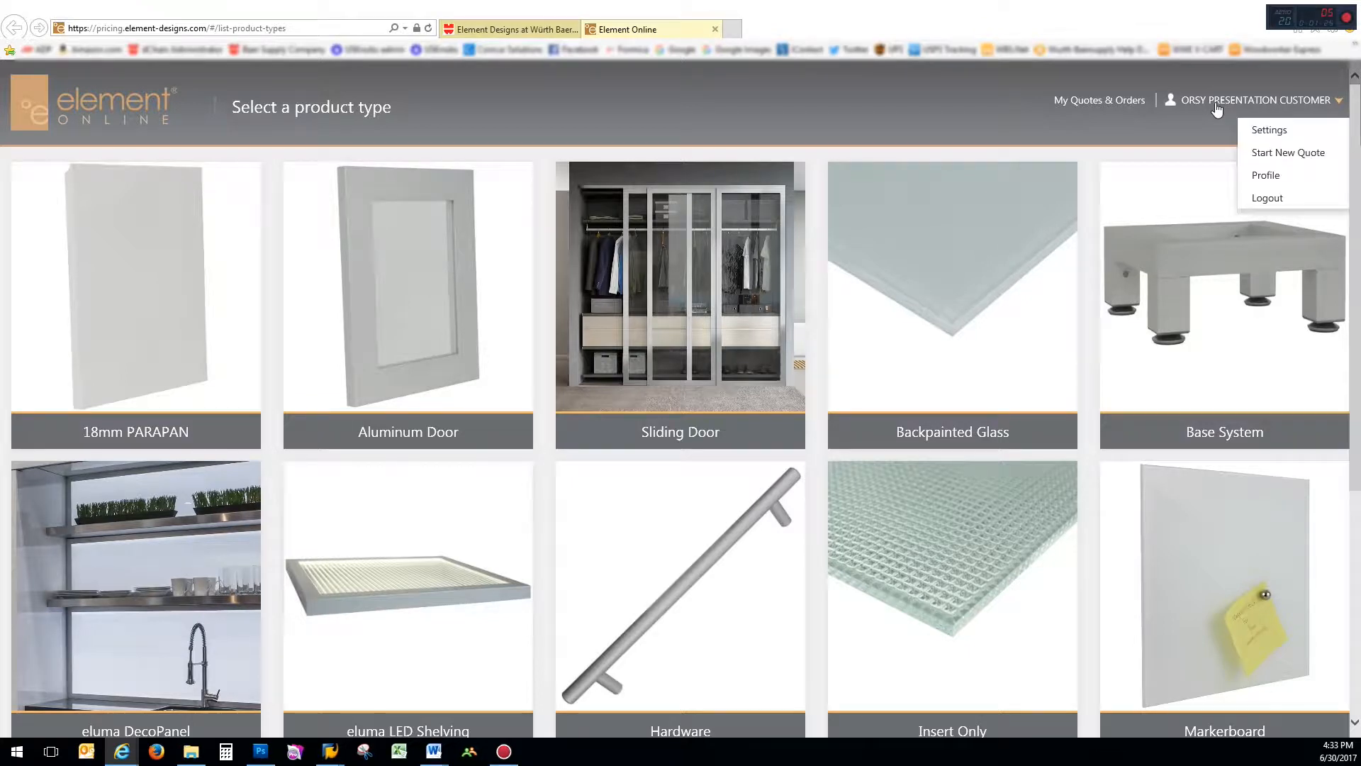
{"action": "left_click", "coordinate": [1269, 130]}
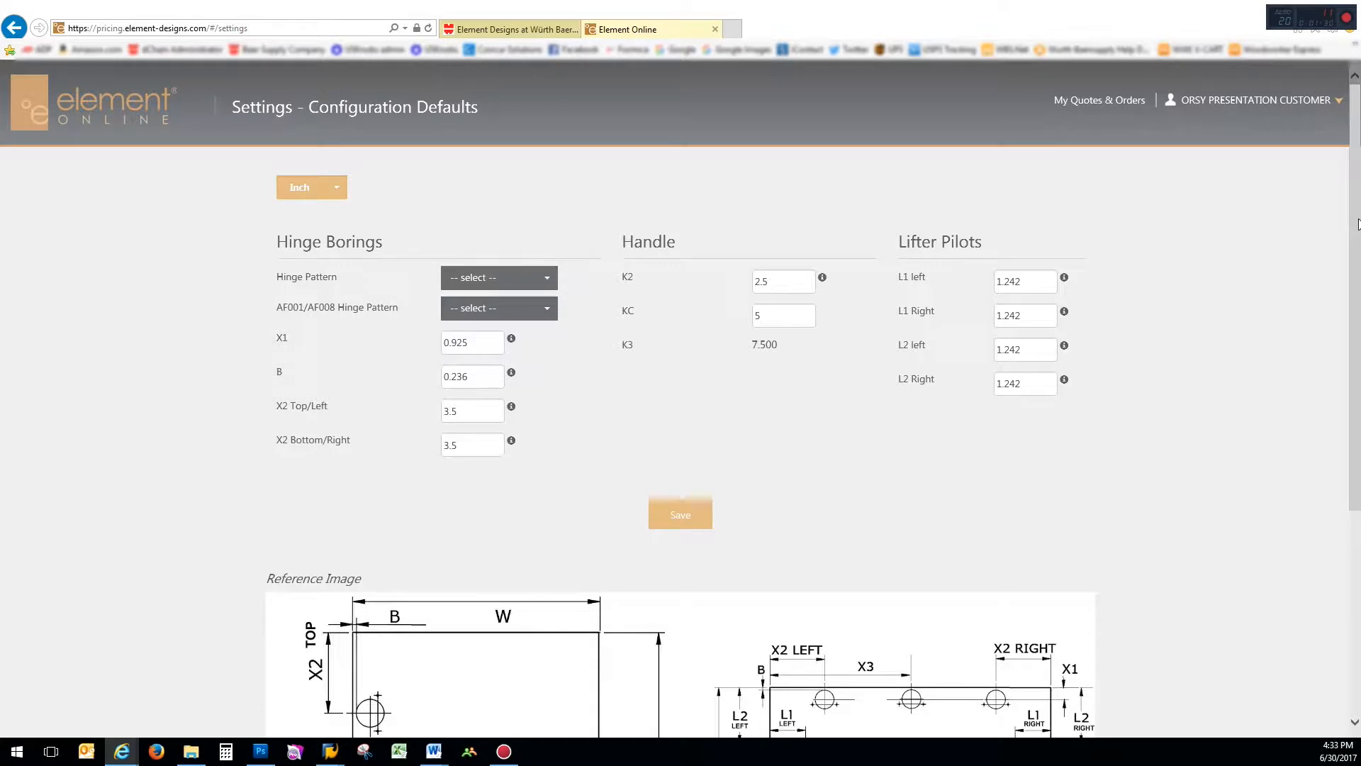
{"action": "scroll", "coordinate": [1358, 224], "scroll_direction": "down", "scroll_amount": 2}
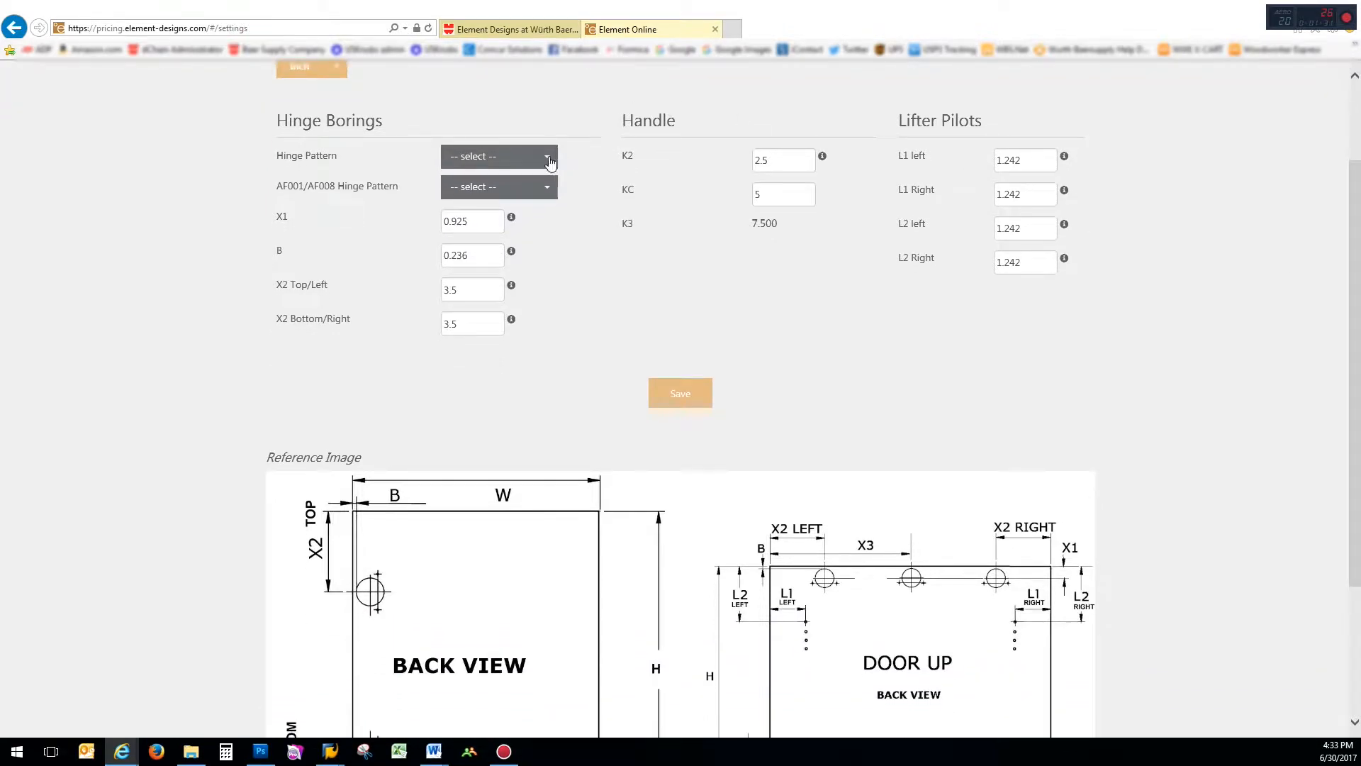
{"action": "left_click", "coordinate": [550, 163]}
{"action": "left_click_drag", "start_coordinate": [629, 202], "coordinate": [631, 280]}
{"action": "left_click", "coordinate": [606, 241]}
{"action": "left_click", "coordinate": [546, 188]}
{"action": "mouse_move", "coordinate": [636, 241]}
{"action": "left_mouse_down"}
{"action": "mouse_move", "coordinate": [634, 316]}
{"action": "mouse_move", "coordinate": [646, 253]}
{"action": "left_mouse_up"}
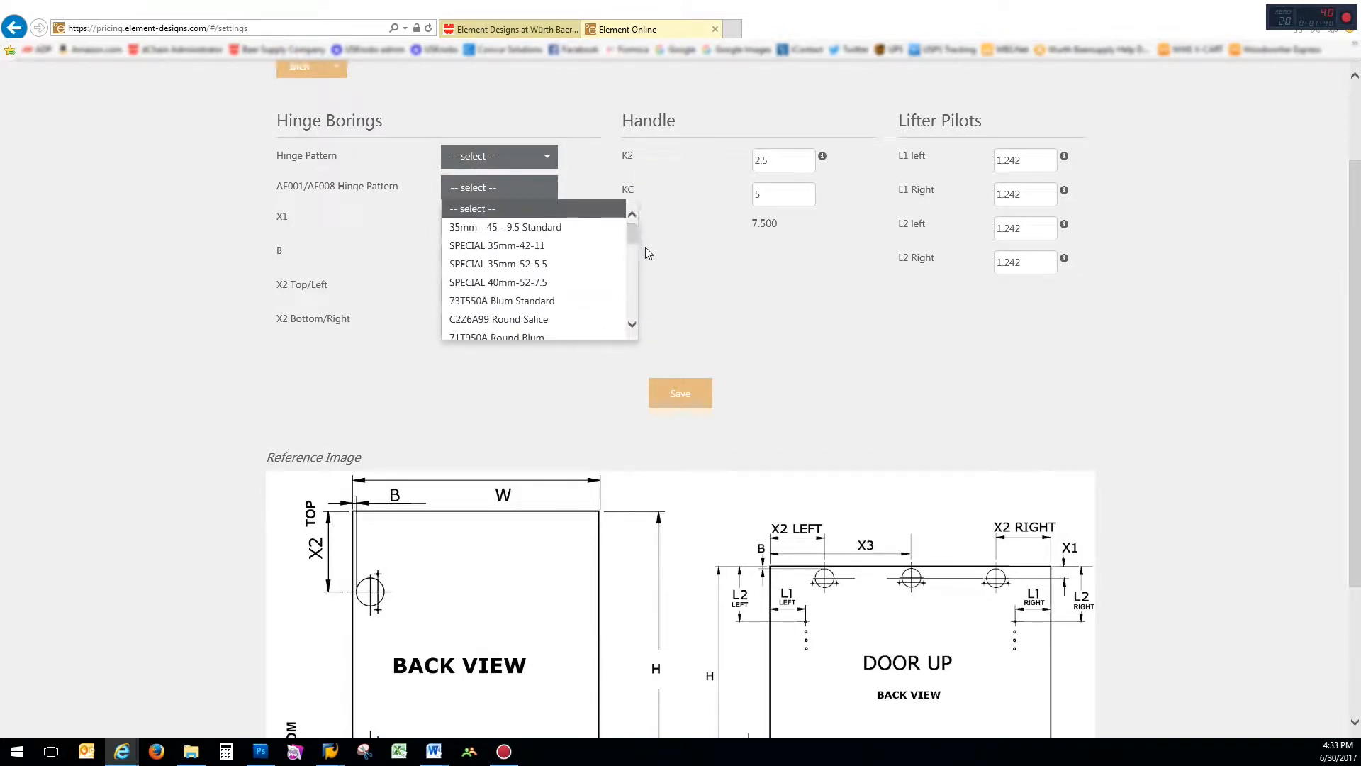
{"action": "left_click", "coordinate": [662, 266]}
Check the hinge boring explanations and the reference image, and save the configuration defaults.
{"action": "mouse_move", "coordinate": [521, 217]}
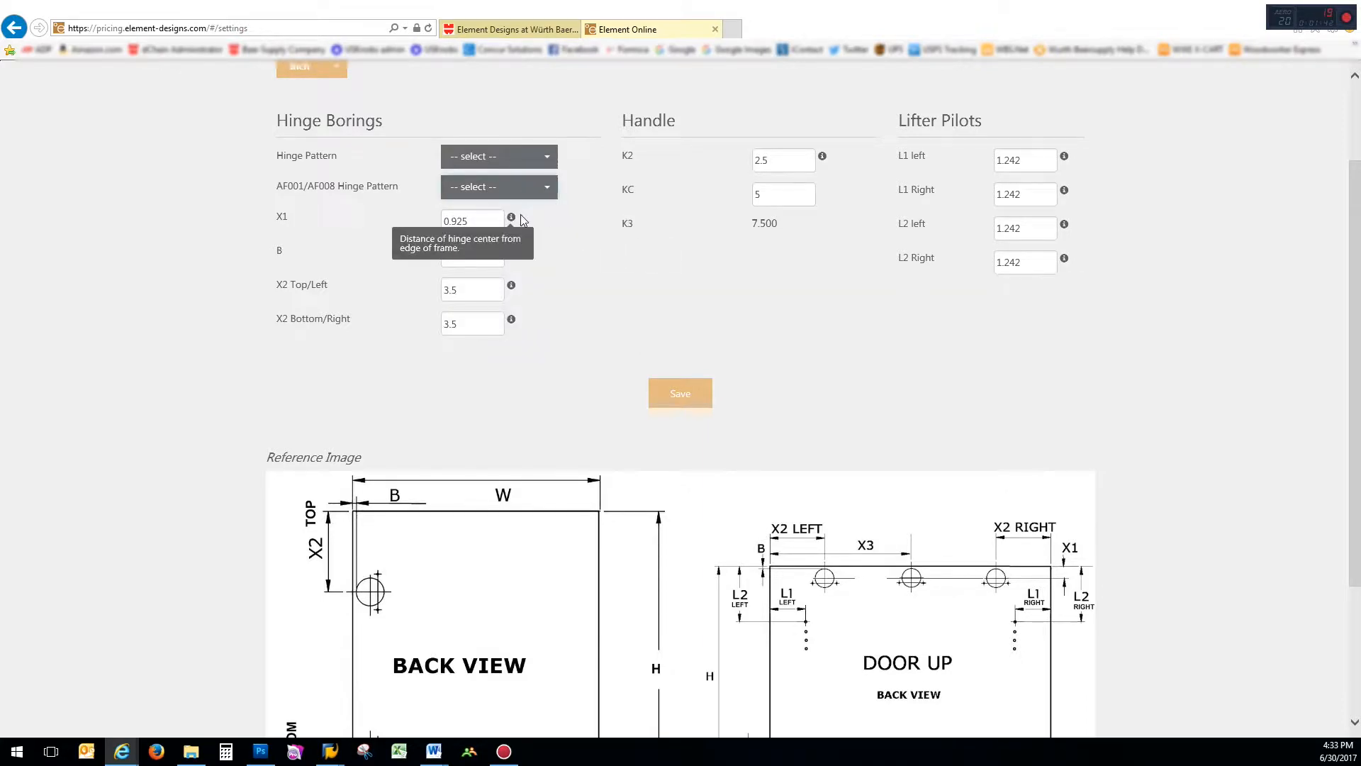
{"action": "mouse_move", "coordinate": [511, 252]}
{"action": "mouse_move", "coordinate": [513, 287]}
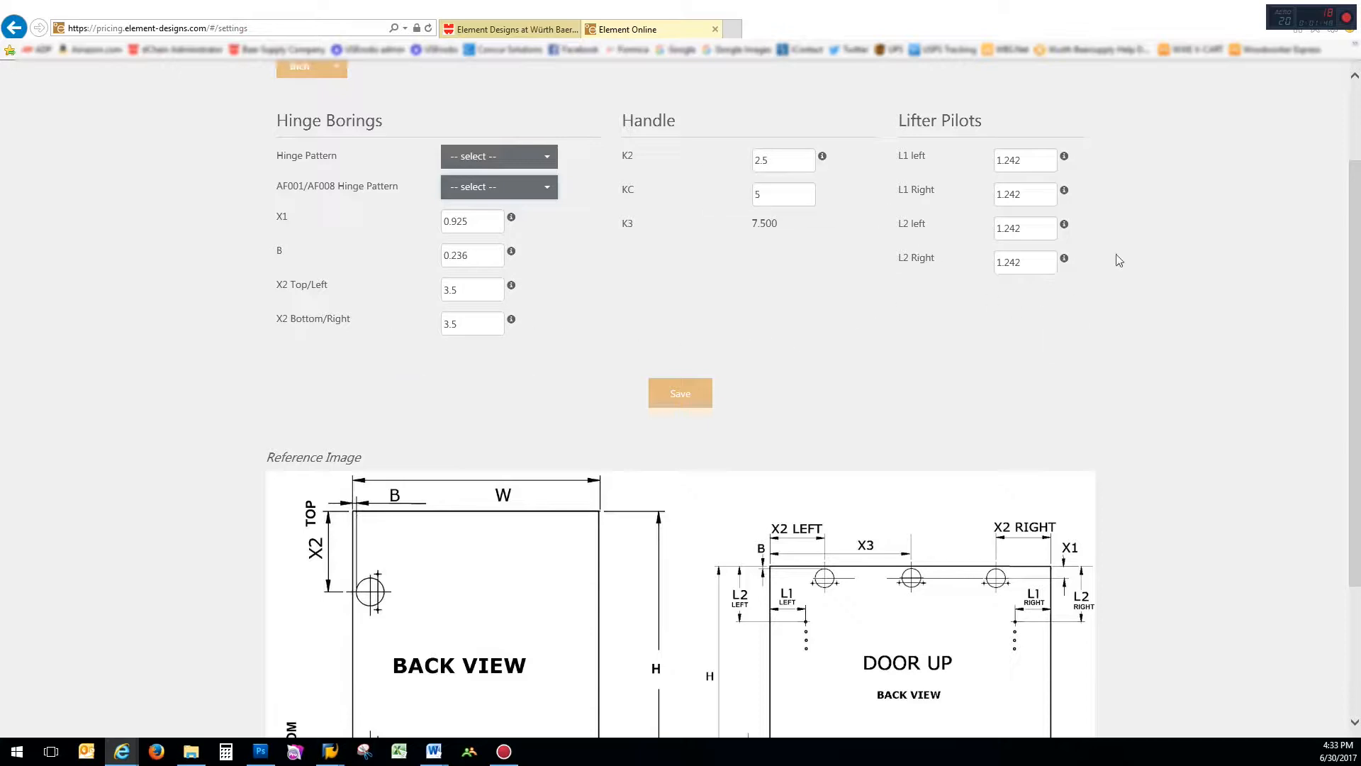
{"action": "scroll", "coordinate": [1358, 269], "scroll_direction": "down", "scroll_amount": 3}
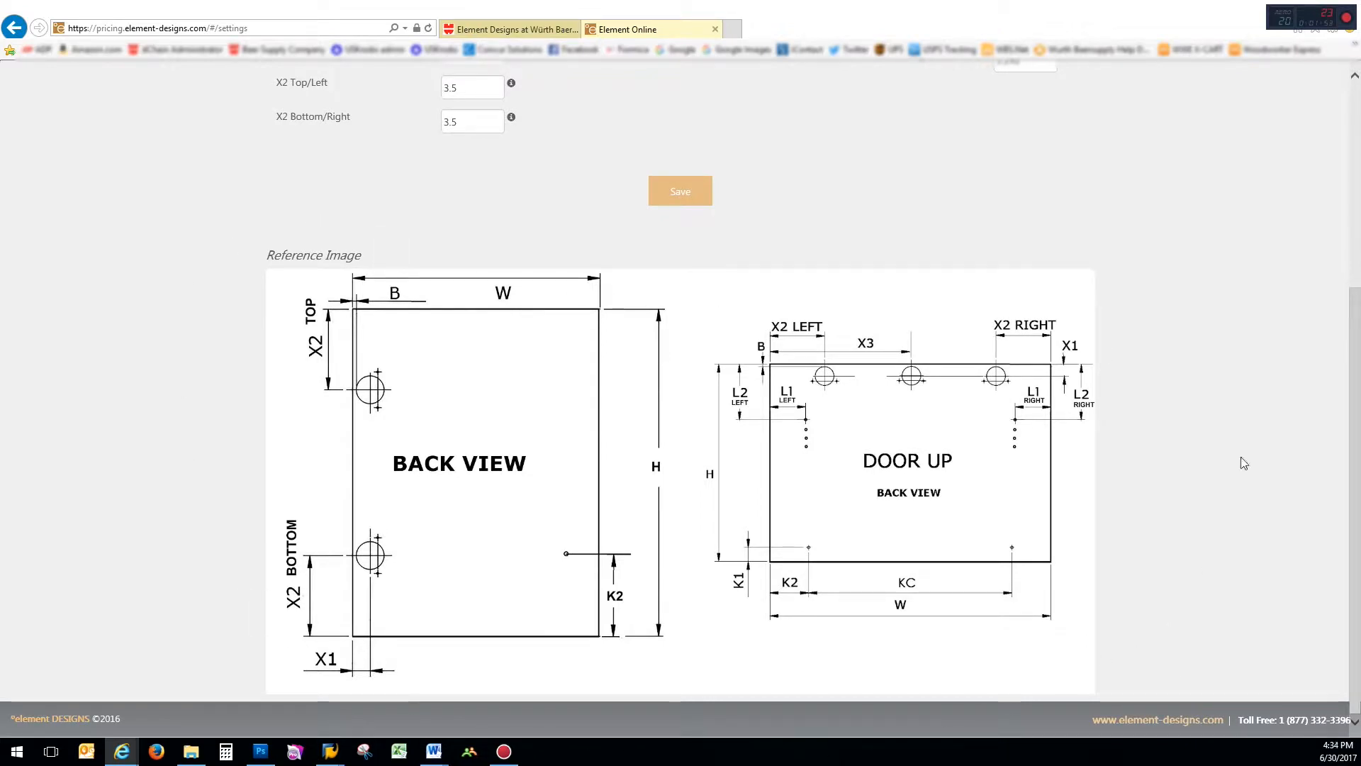
{"action": "left_click", "coordinate": [687, 195]}
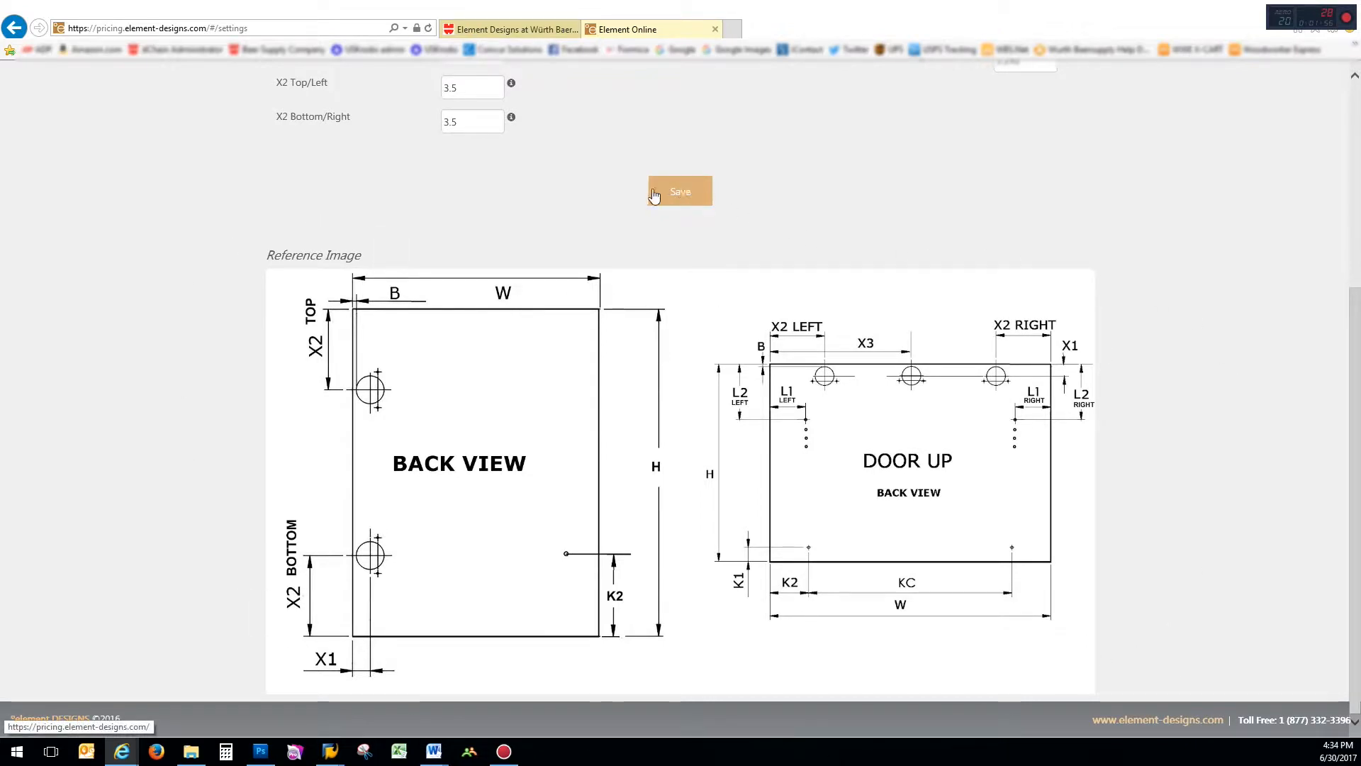
{"action": "scroll", "coordinate": [1357, 417], "scroll_direction": "up", "scroll_amount": 1}
{"action": "left_click_drag", "start_coordinate": [1357, 417], "coordinate": [1355, 205]}
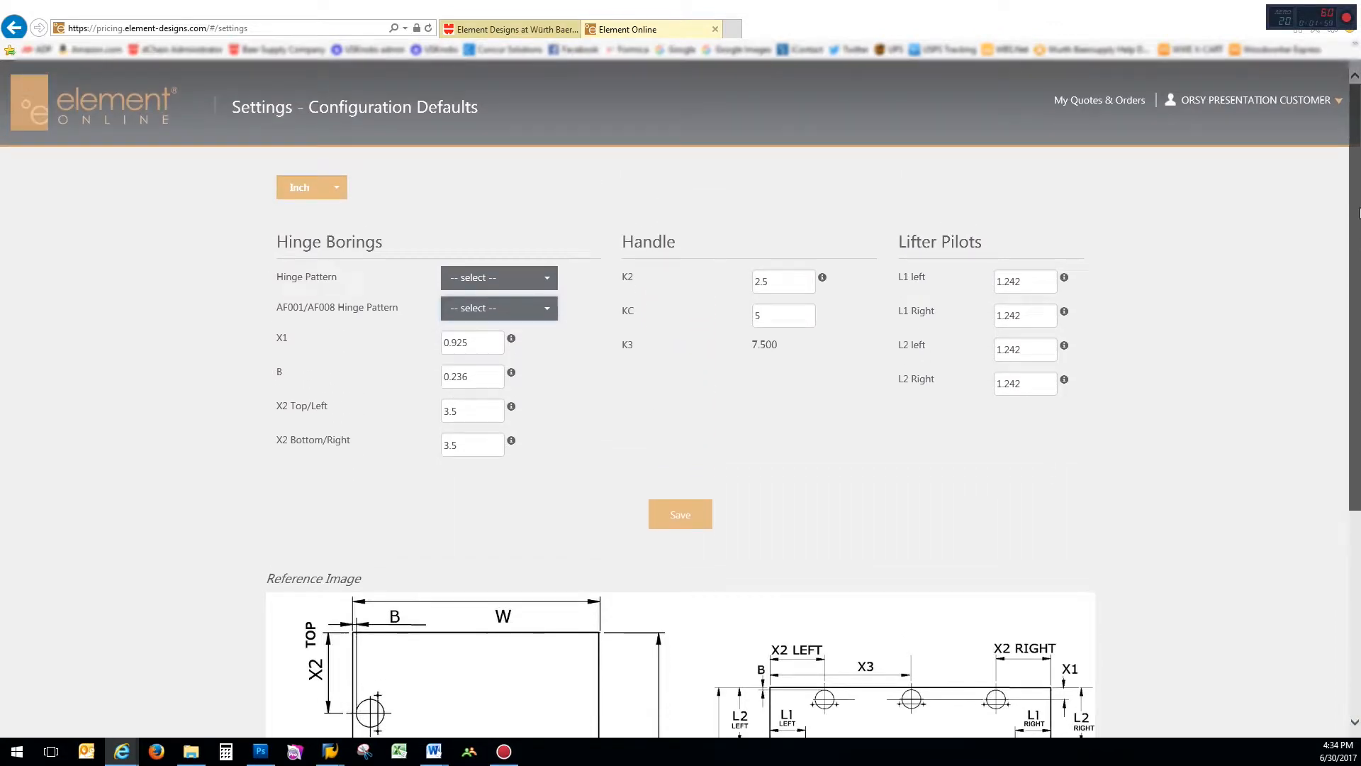
Open the account profile to view its username and password change options.
{"action": "left_click", "coordinate": [1269, 105]}
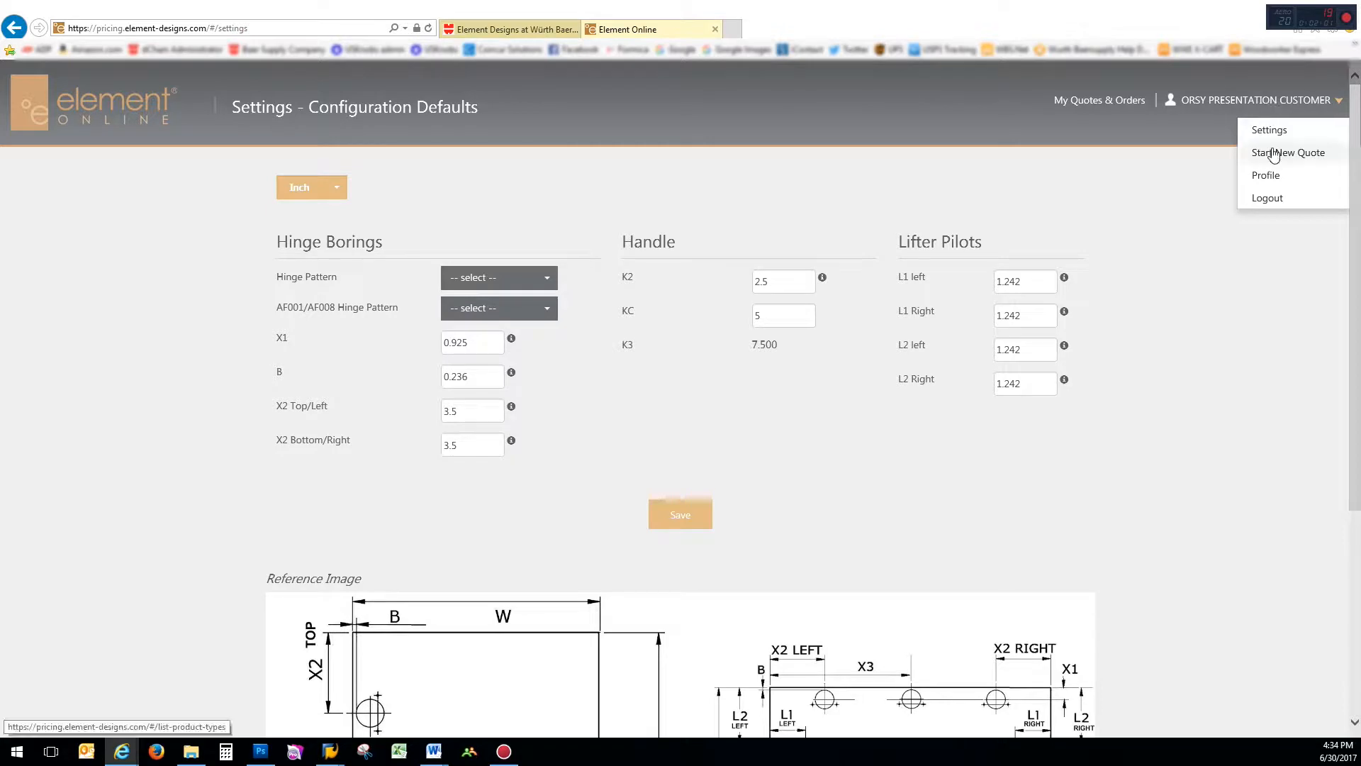
{"action": "left_click", "coordinate": [1275, 177]}
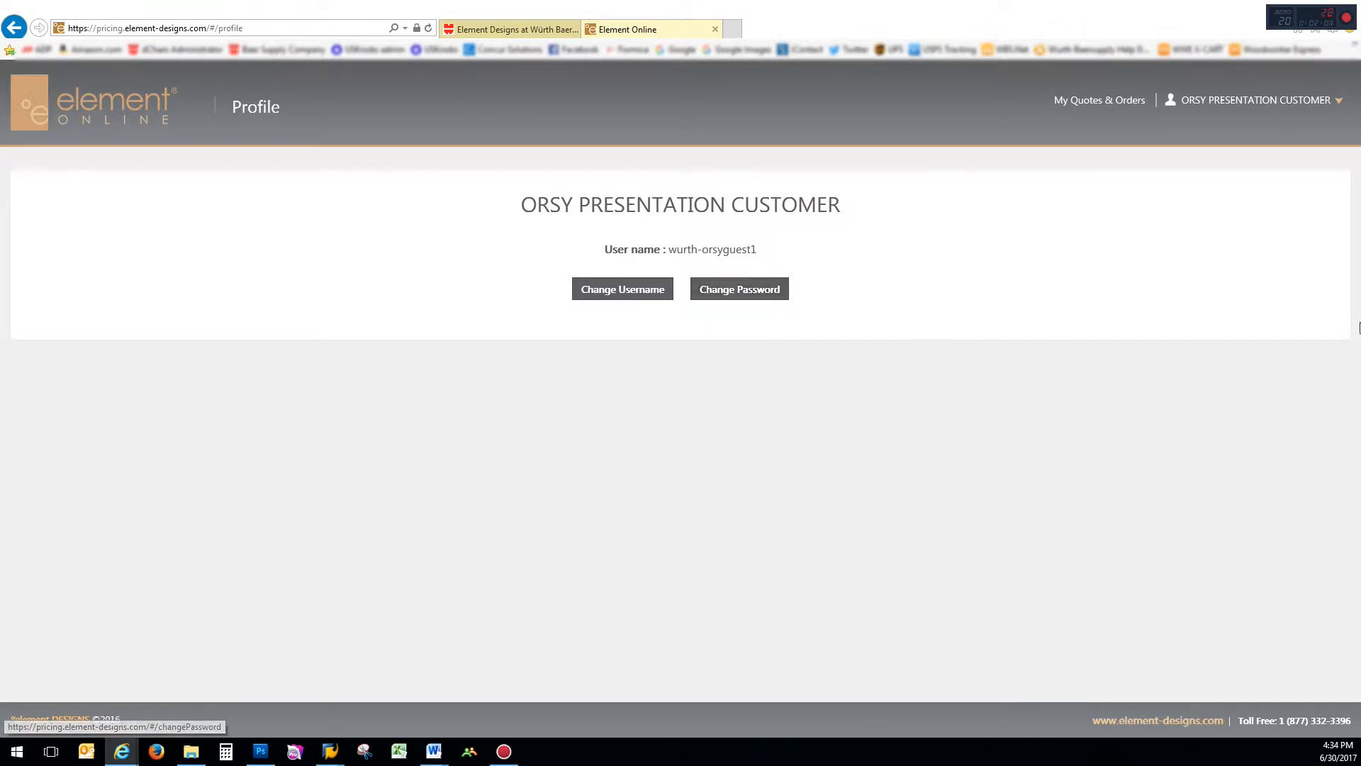
Start a new quote for the Aluminum Door product type and check the measurement unit options.
{"action": "left_click", "coordinate": [1292, 101]}
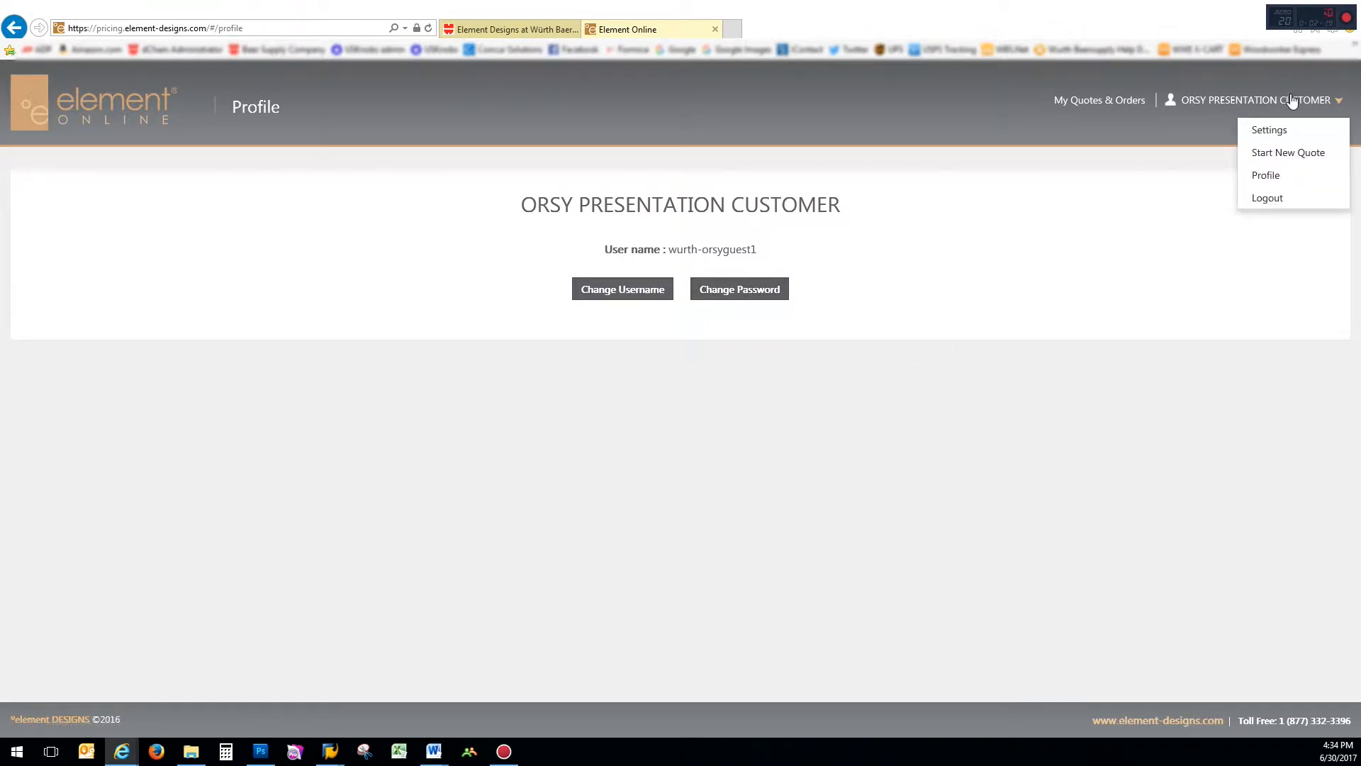
{"action": "left_click", "coordinate": [1295, 153]}
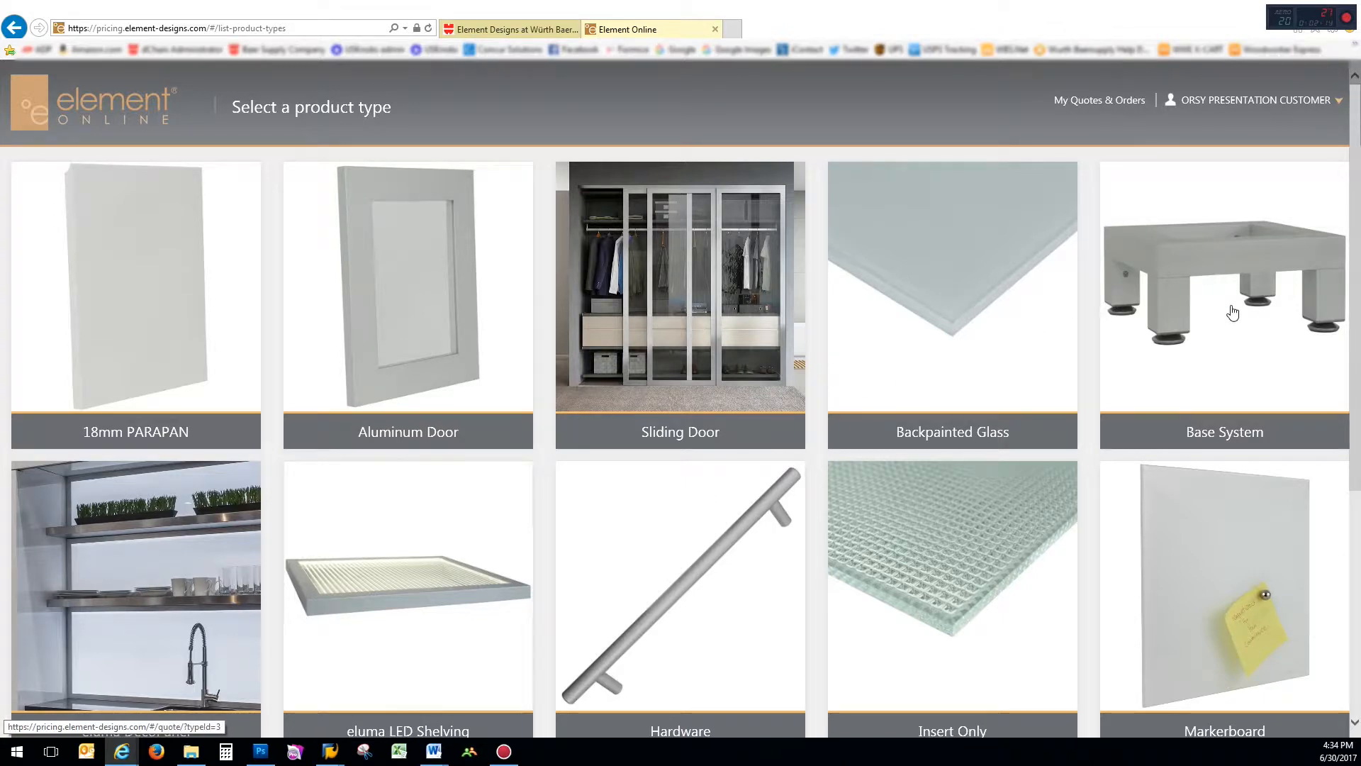
{"action": "left_click", "coordinate": [372, 306]}
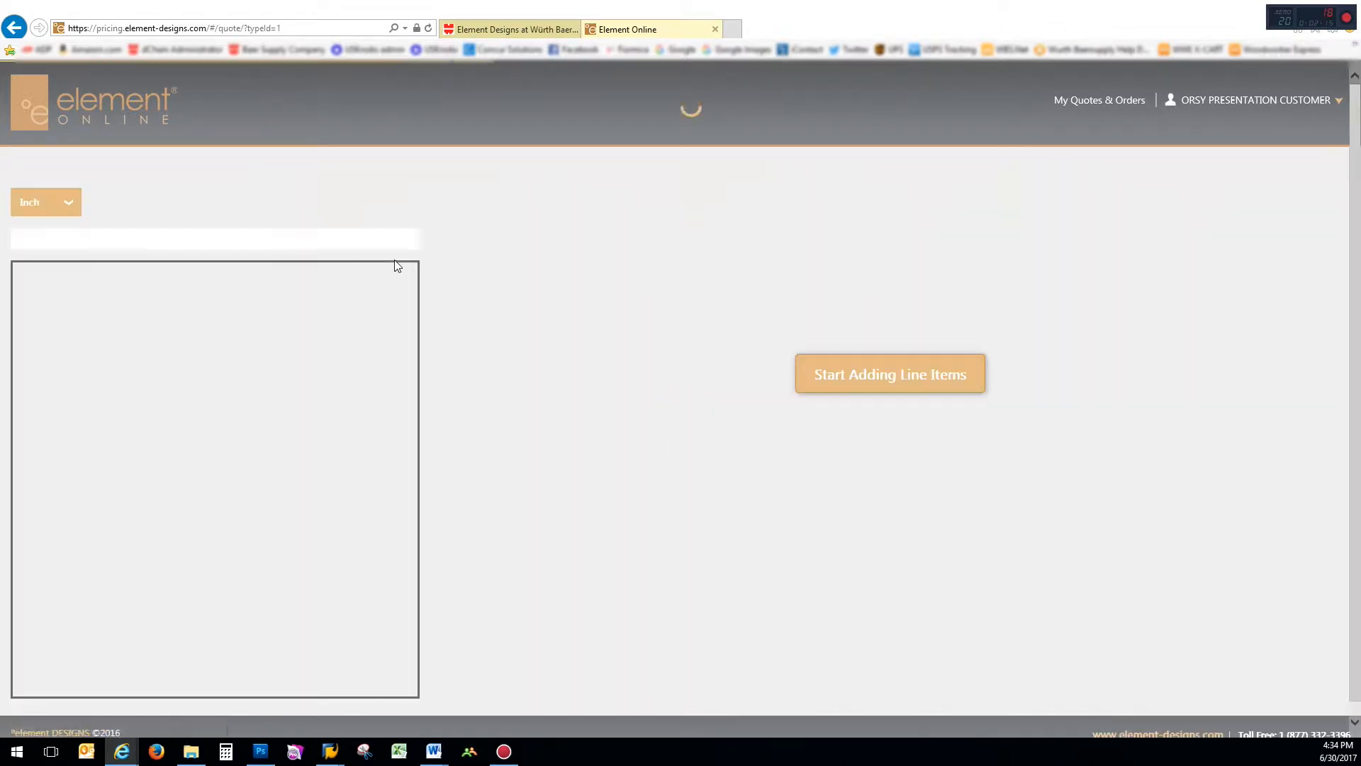
{"action": "left_click", "coordinate": [67, 205]}
{"action": "left_click", "coordinate": [132, 200]}
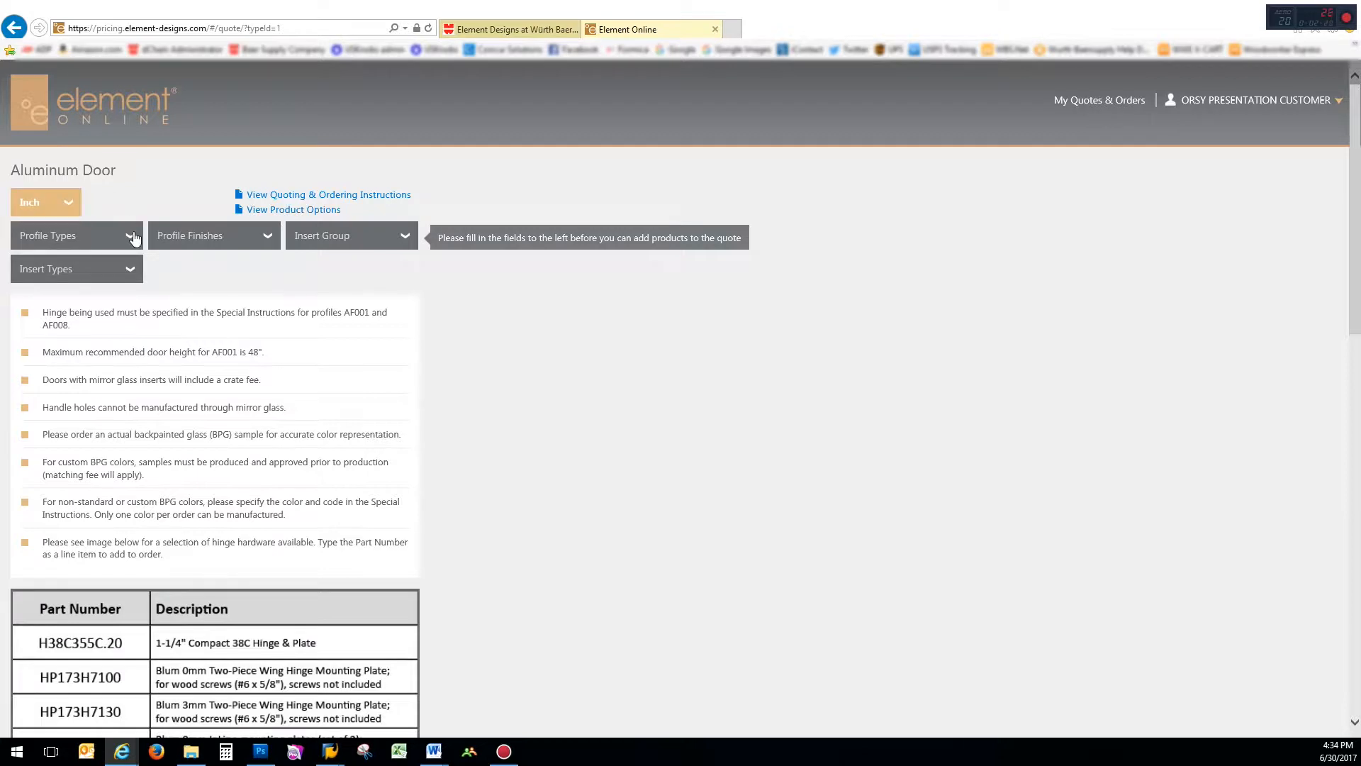
Set the aluminum door's profile type to AF002 and its profile finish to Natural Aluminum.
{"action": "left_click", "coordinate": [130, 236]}
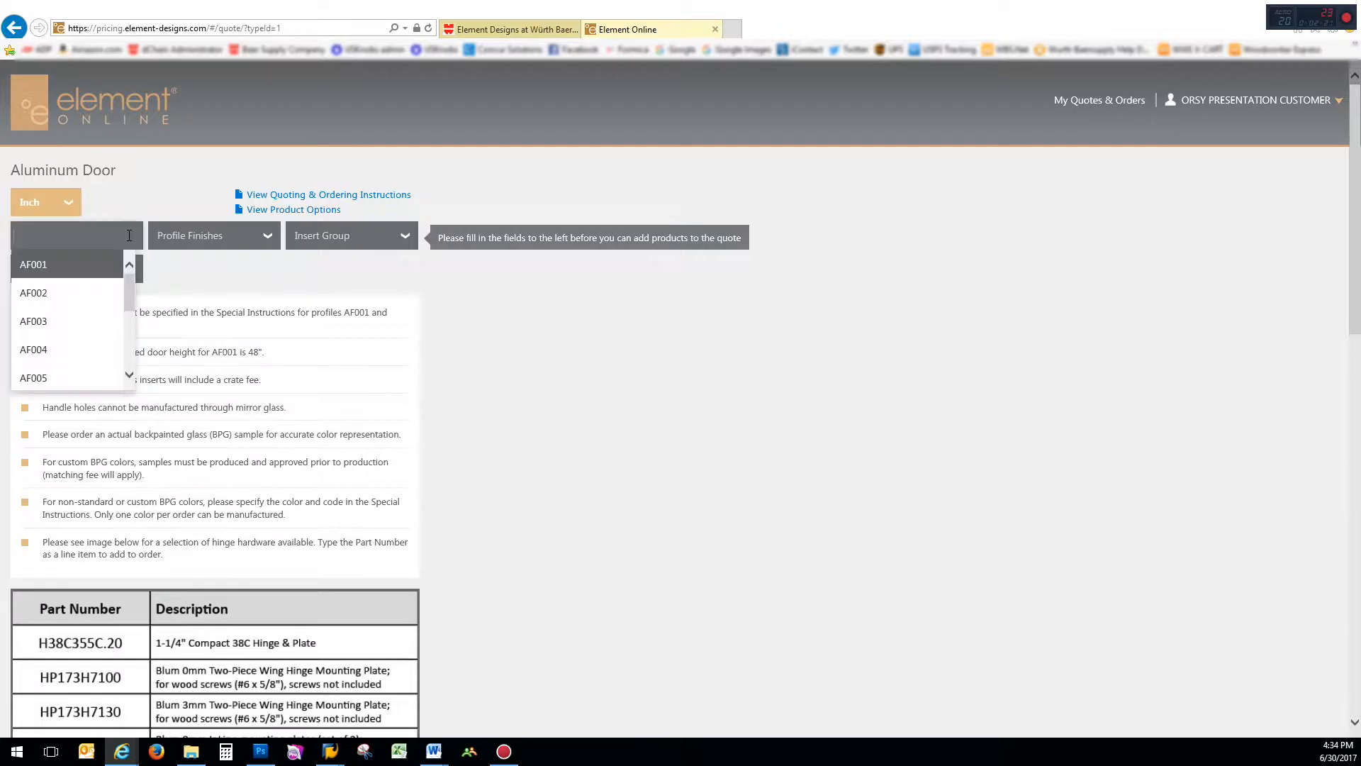
{"action": "left_click", "coordinate": [67, 294]}
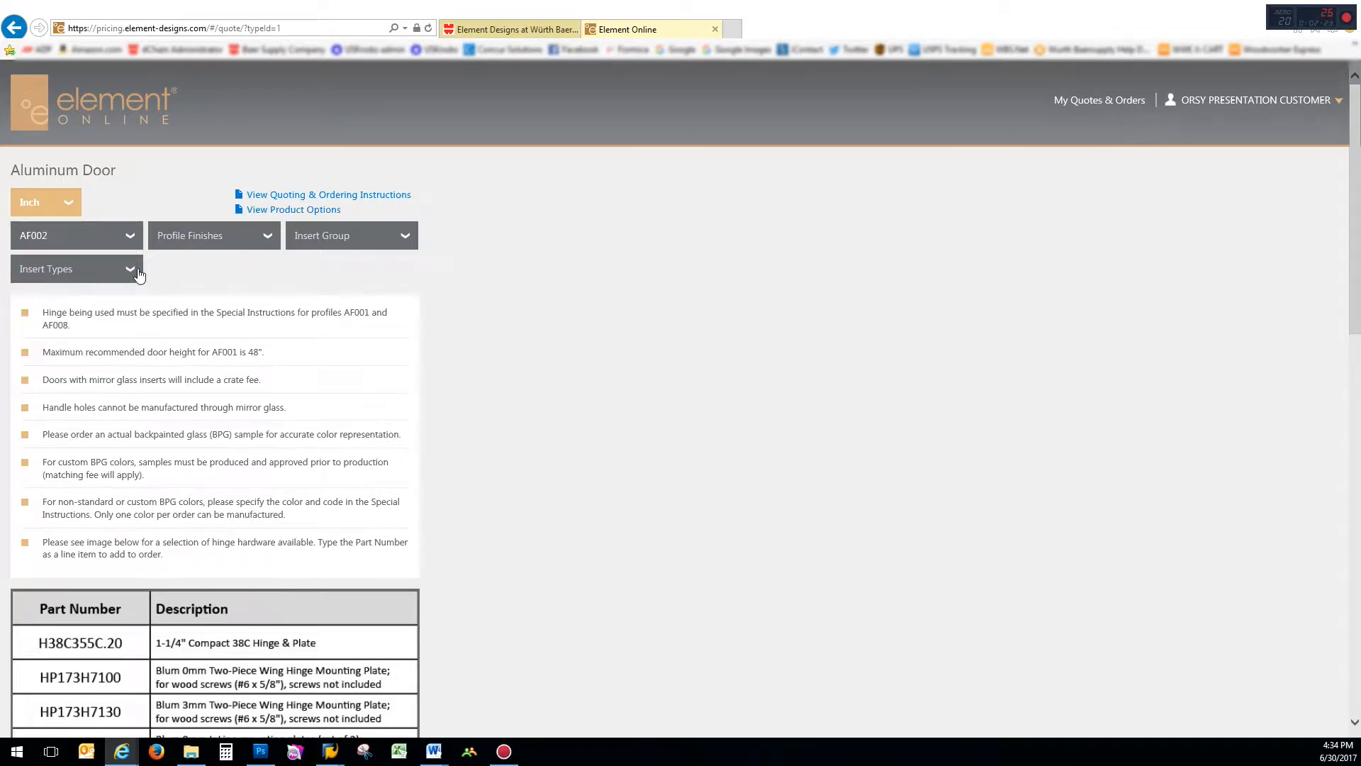
{"action": "left_click", "coordinate": [268, 235]}
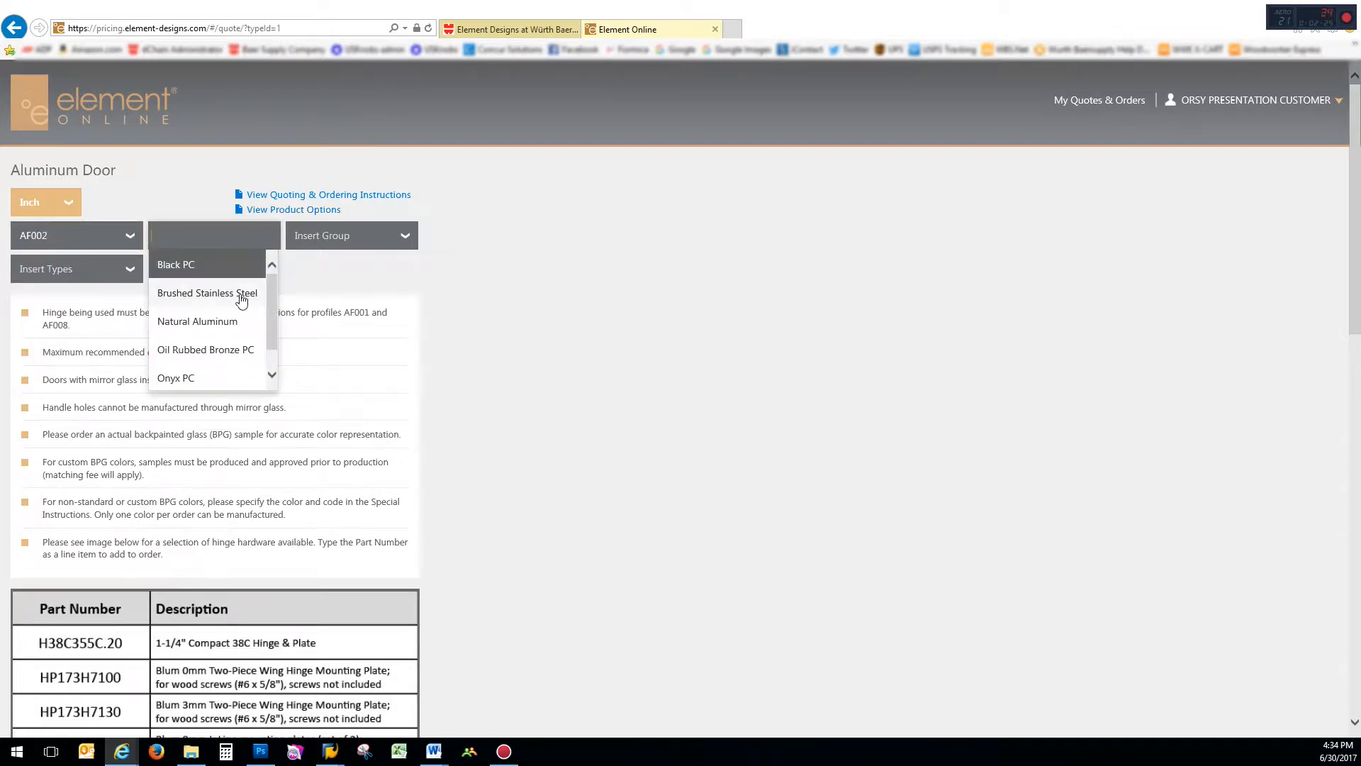
{"action": "left_click", "coordinate": [222, 325]}
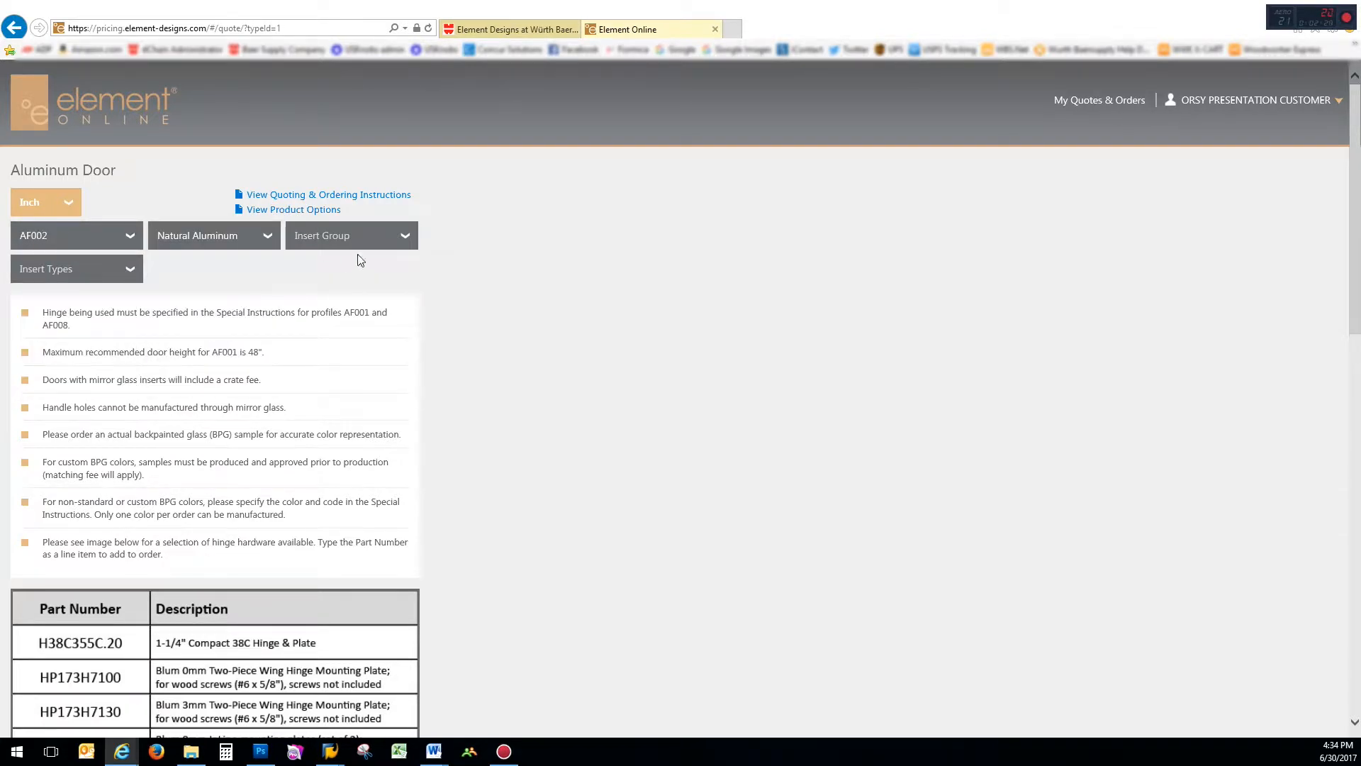
Set the aluminum door's insert group to Standard Glass & Mirror and its insert type to No Insert.
{"action": "left_click", "coordinate": [410, 242]}
{"action": "scroll", "coordinate": [418, 293], "scroll_direction": "down", "scroll_amount": 1}
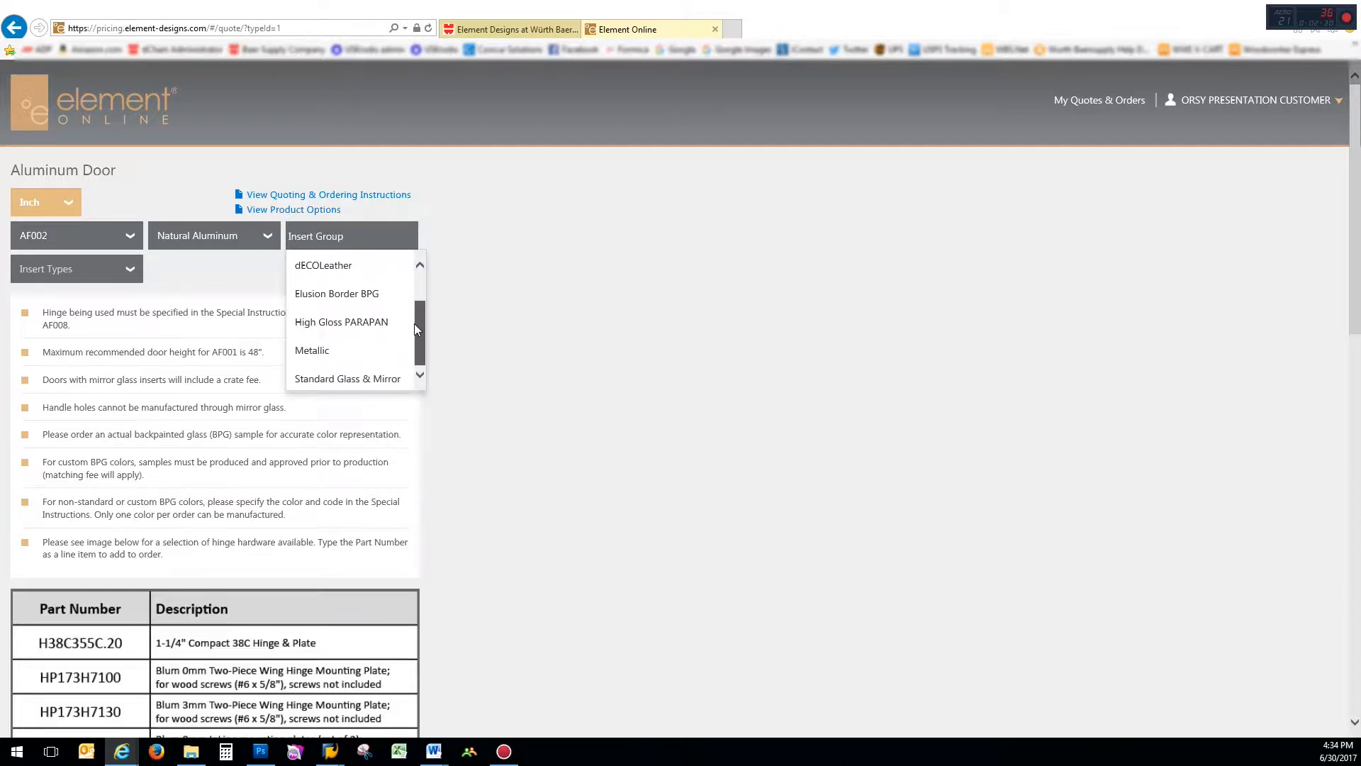
{"action": "left_click", "coordinate": [359, 378]}
{"action": "left_click", "coordinate": [133, 271]}
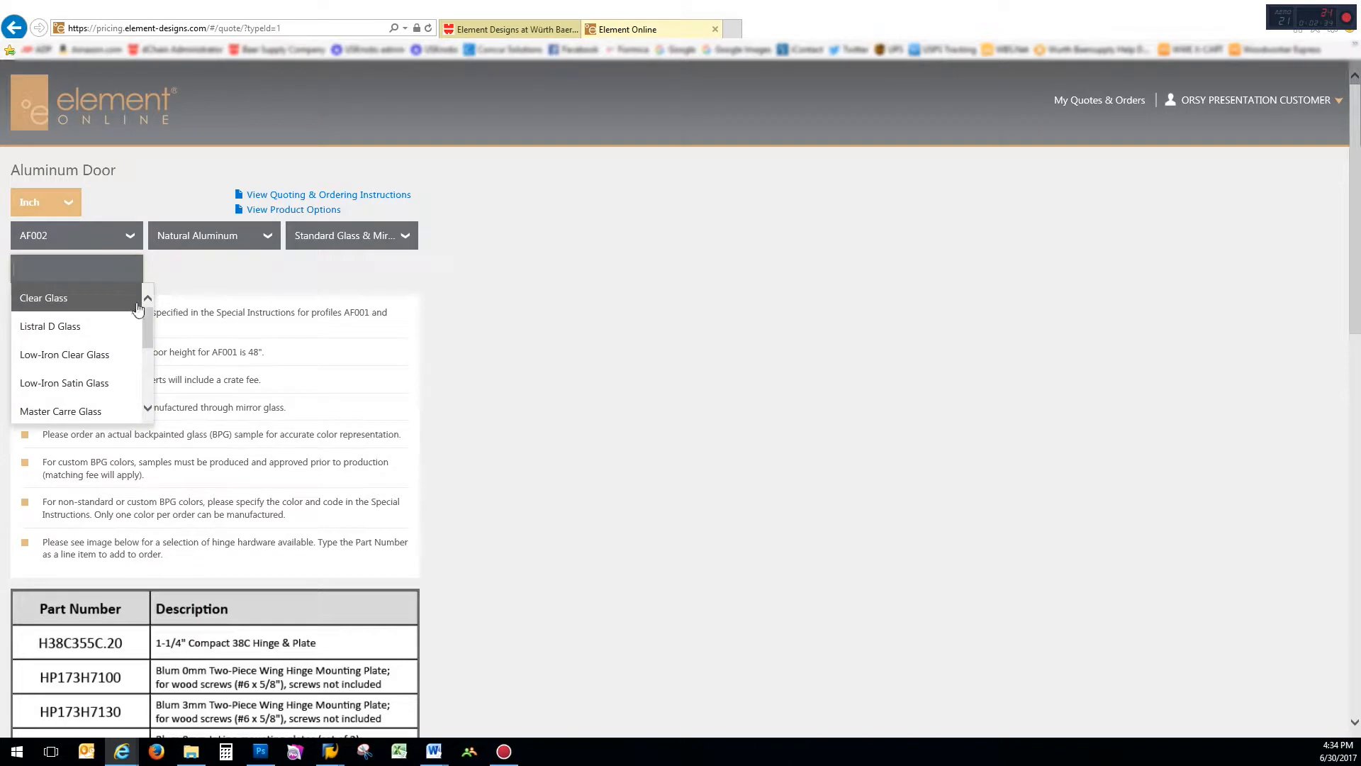
{"action": "scroll", "coordinate": [141, 326], "scroll_direction": "down", "scroll_amount": 3}
{"action": "scroll", "coordinate": [139, 383], "scroll_direction": "up", "scroll_amount": 1}
{"action": "left_click", "coordinate": [78, 334]}
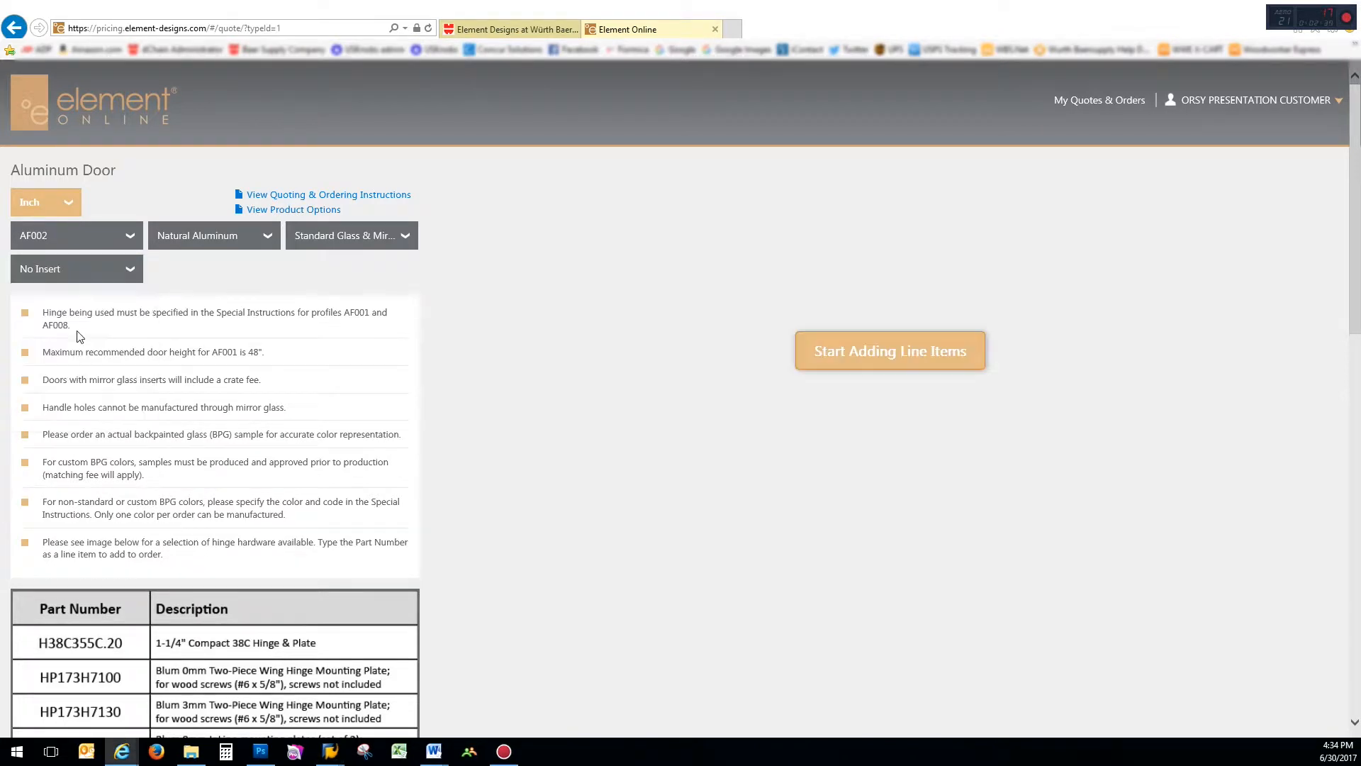
Add a Door - Right line item, 8 inches wide and 12 inches high, with customer part "Megad", and save the row.
{"action": "left_click", "coordinate": [880, 363]}
{"action": "left_click", "coordinate": [644, 246]}
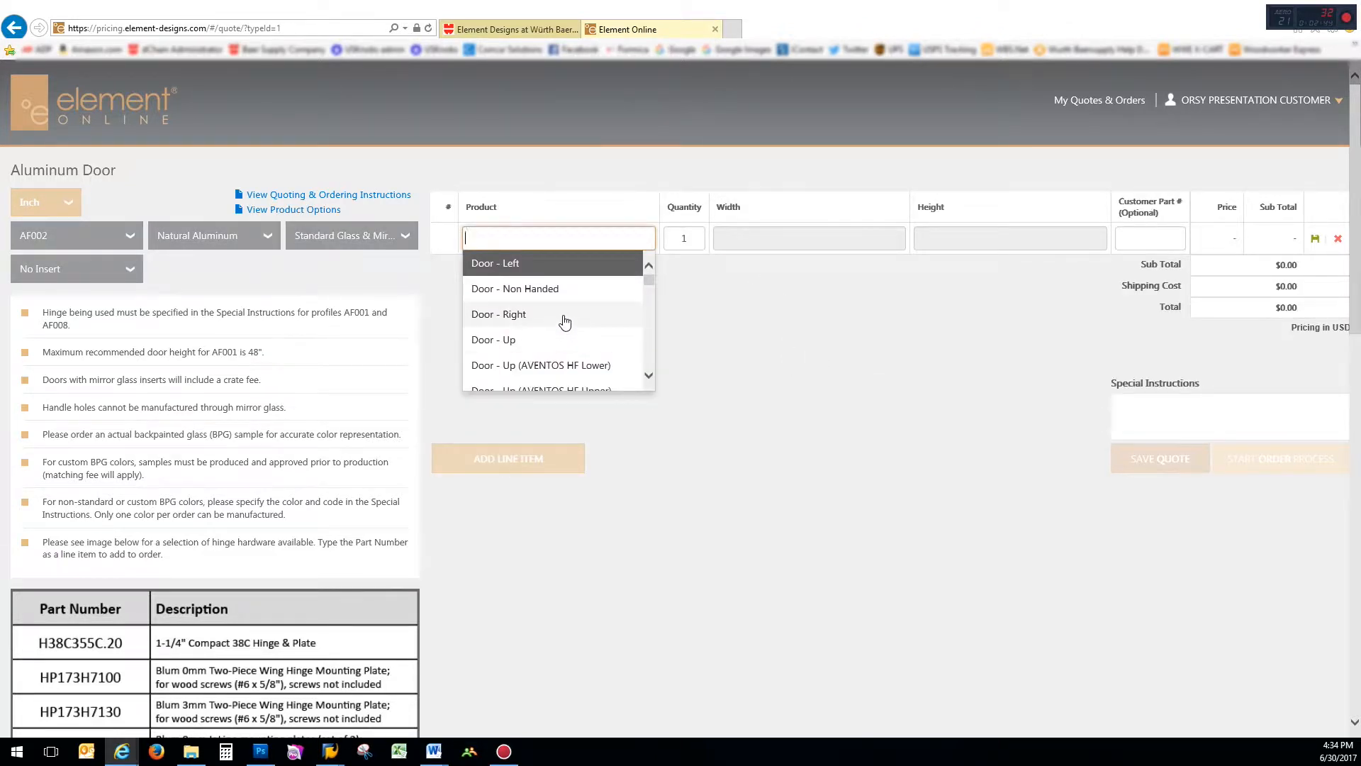
{"action": "left_click", "coordinate": [566, 315]}
{"action": "left_click", "coordinate": [756, 236]}
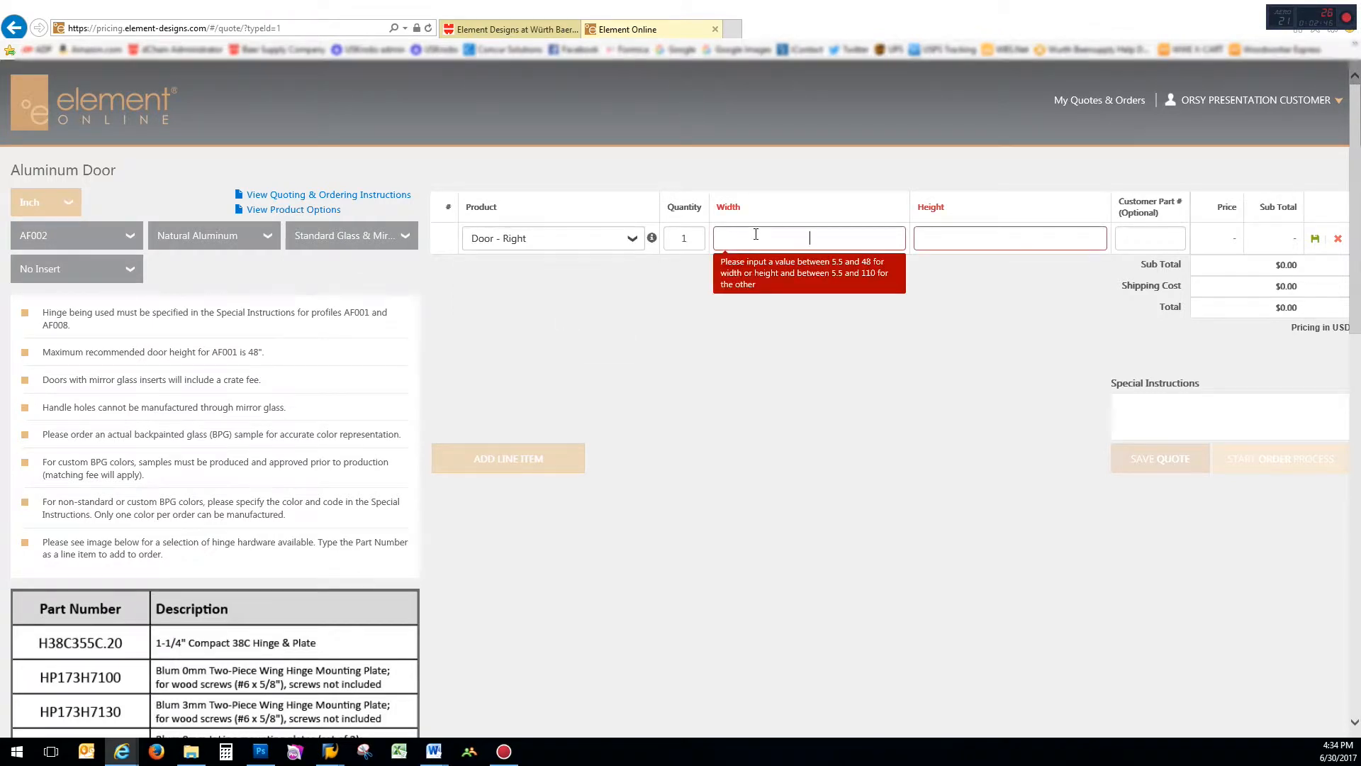
{"action": "type", "text": "8"}
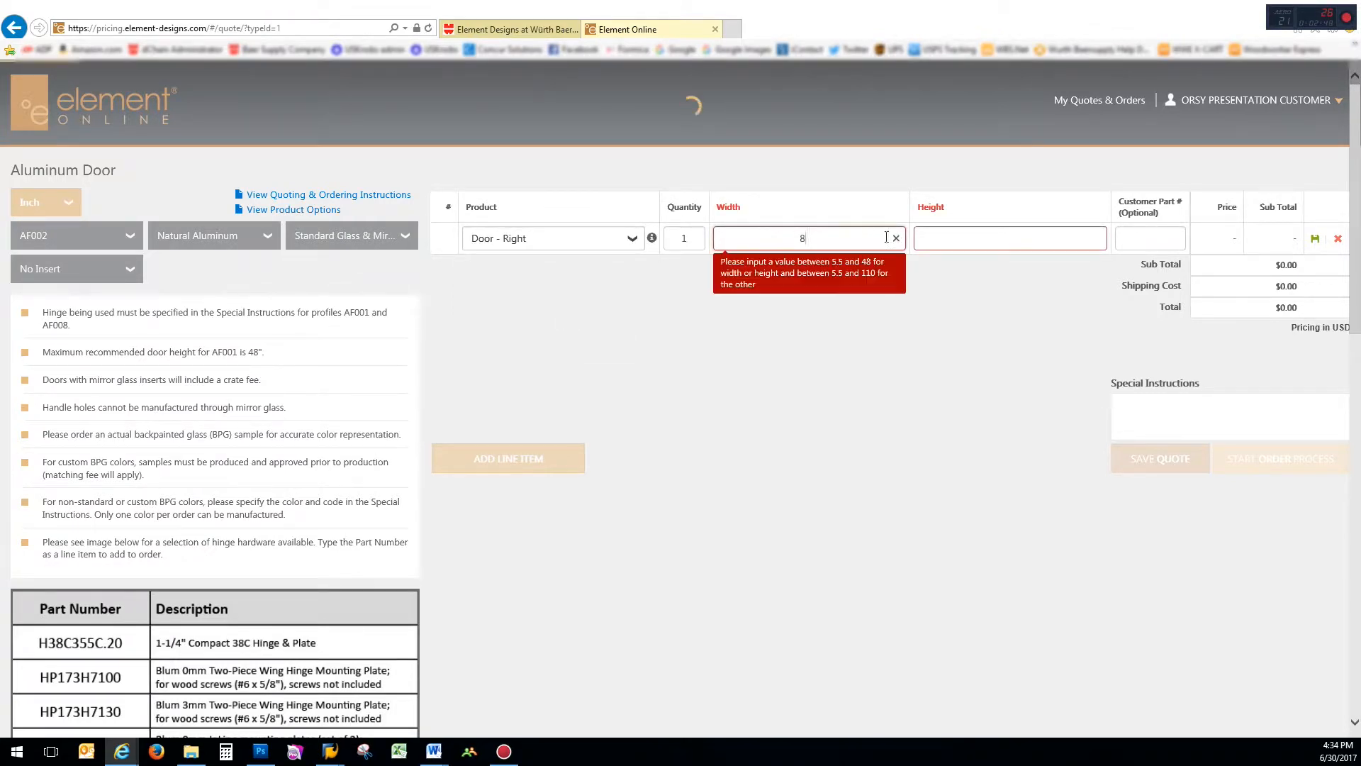
{"action": "key", "text": "Tab"}
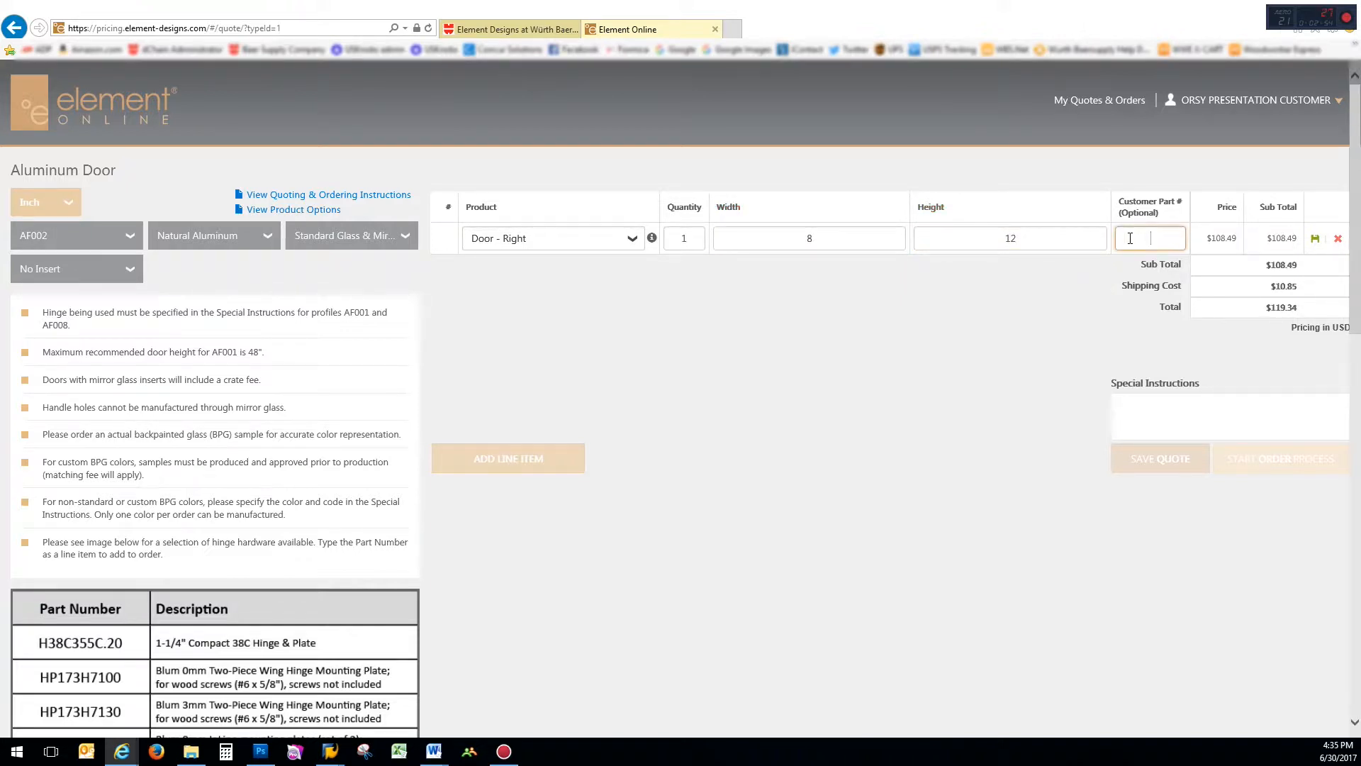
{"action": "left_click", "coordinate": [1130, 238]}
{"action": "type", "text": "Meg"}
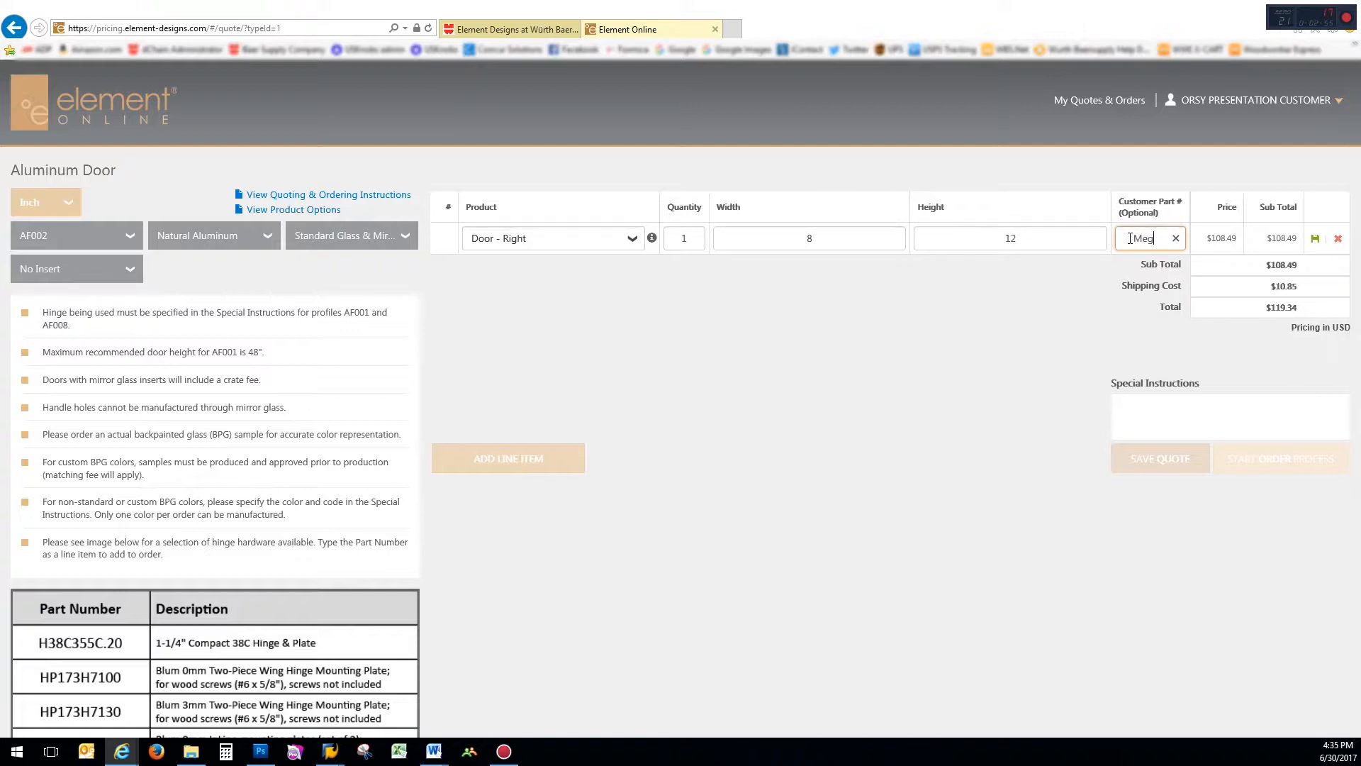
{"action": "type", "text": "ad"}
{"action": "left_click", "coordinate": [1317, 242]}
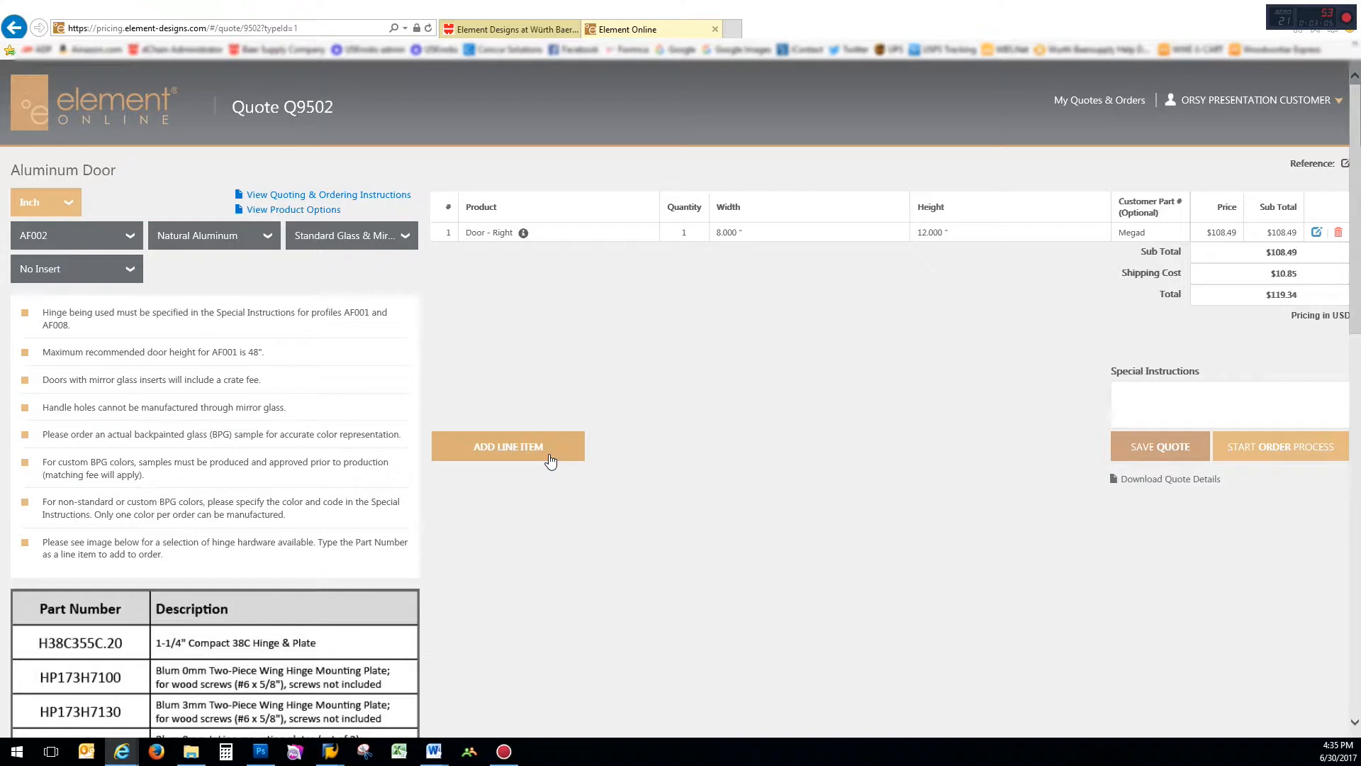
Add a second line item, Door - Left, 8 by 12 inches, with customer part "Pante", and save the row.
{"action": "left_click", "coordinate": [550, 460]}
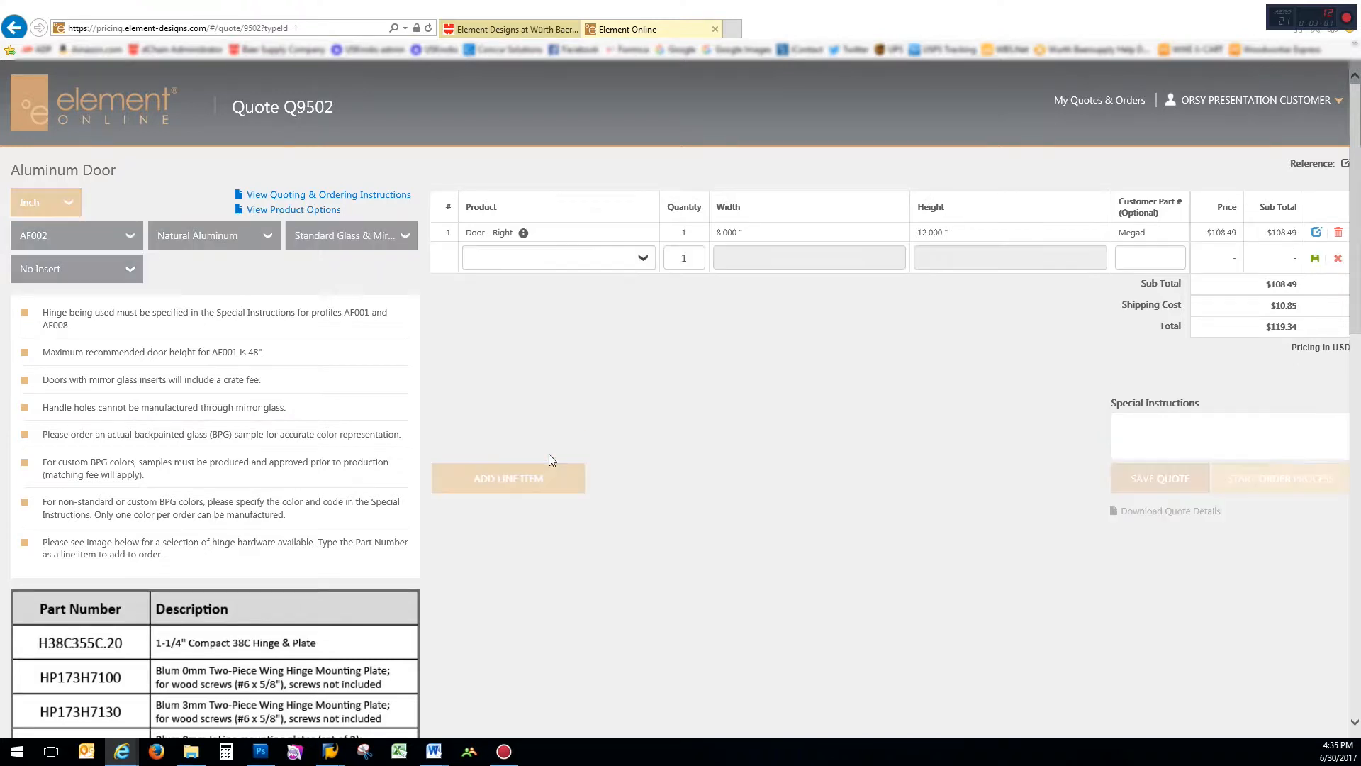
{"action": "left_click", "coordinate": [637, 256]}
{"action": "left_click", "coordinate": [580, 293]}
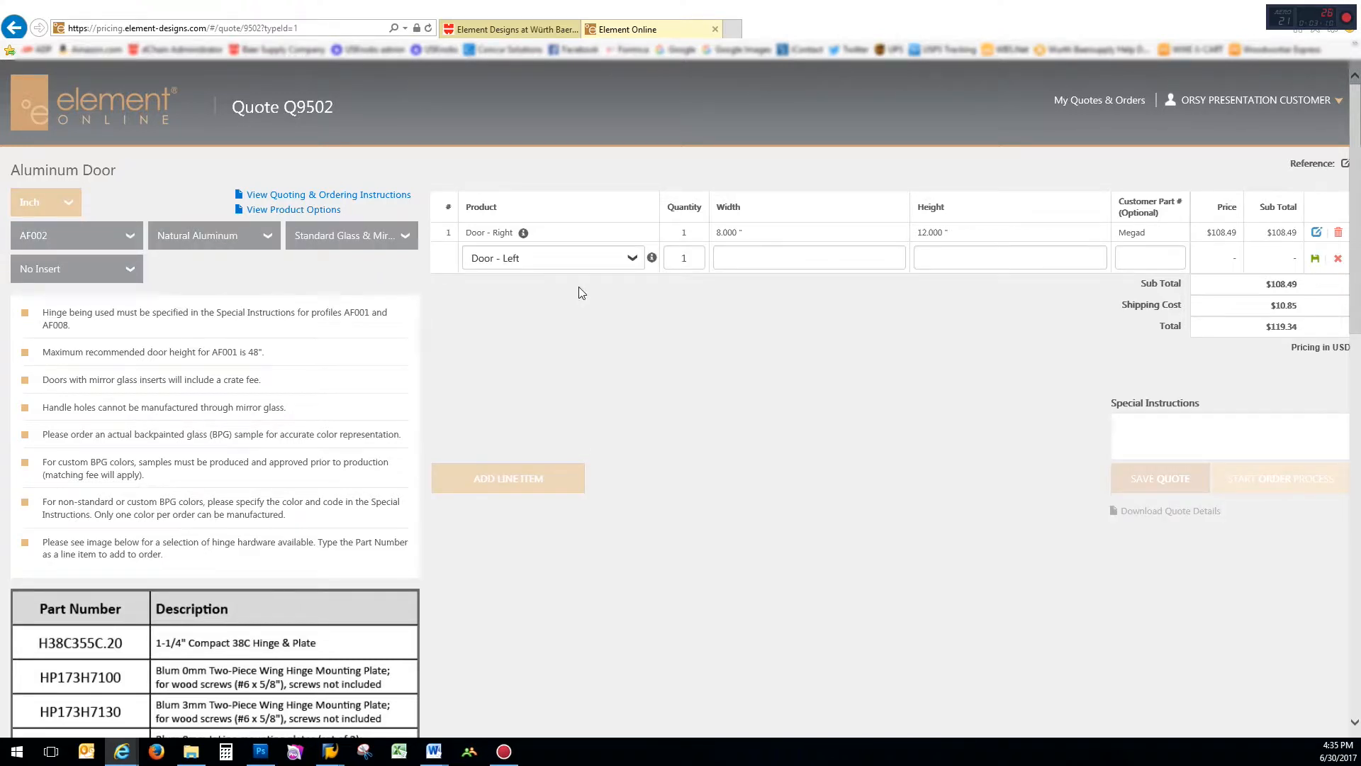
{"action": "left_click", "coordinate": [757, 258]}
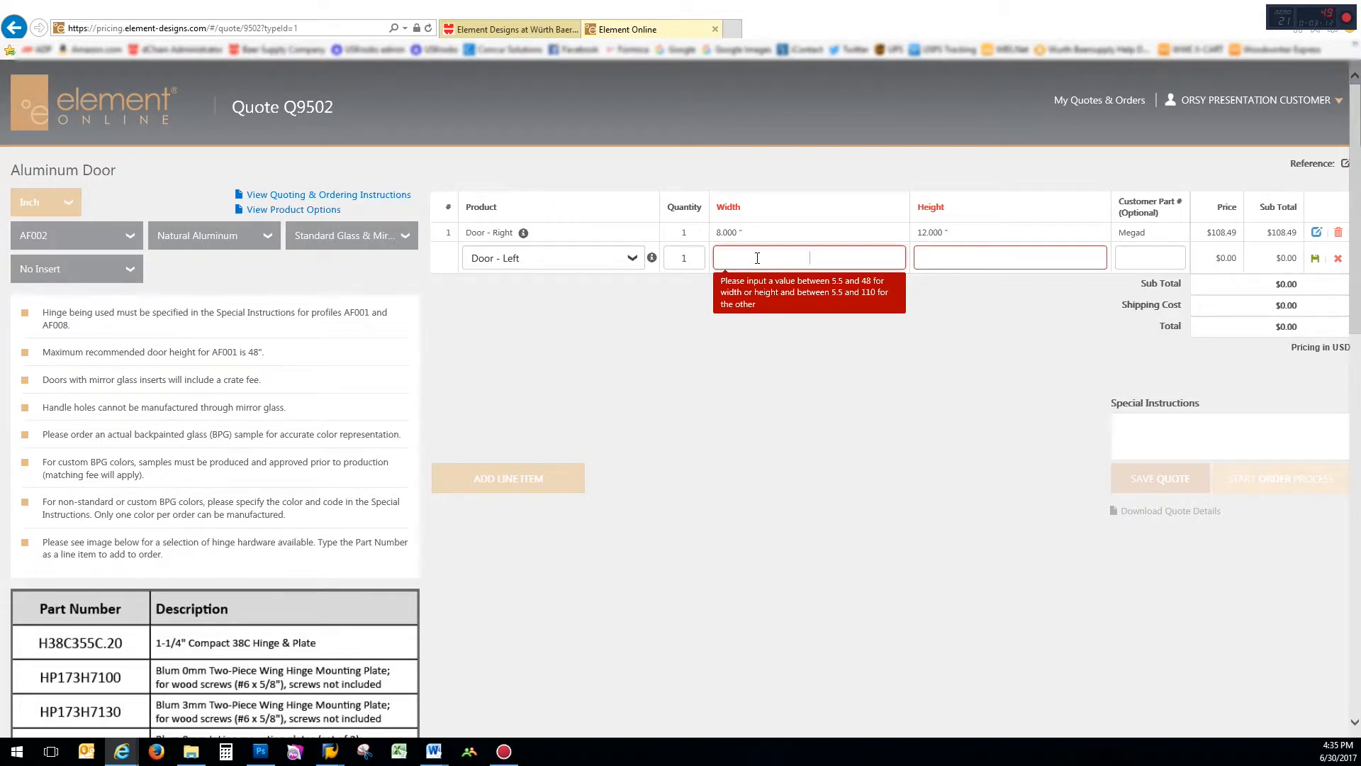
{"action": "left_click", "coordinate": [962, 257]}
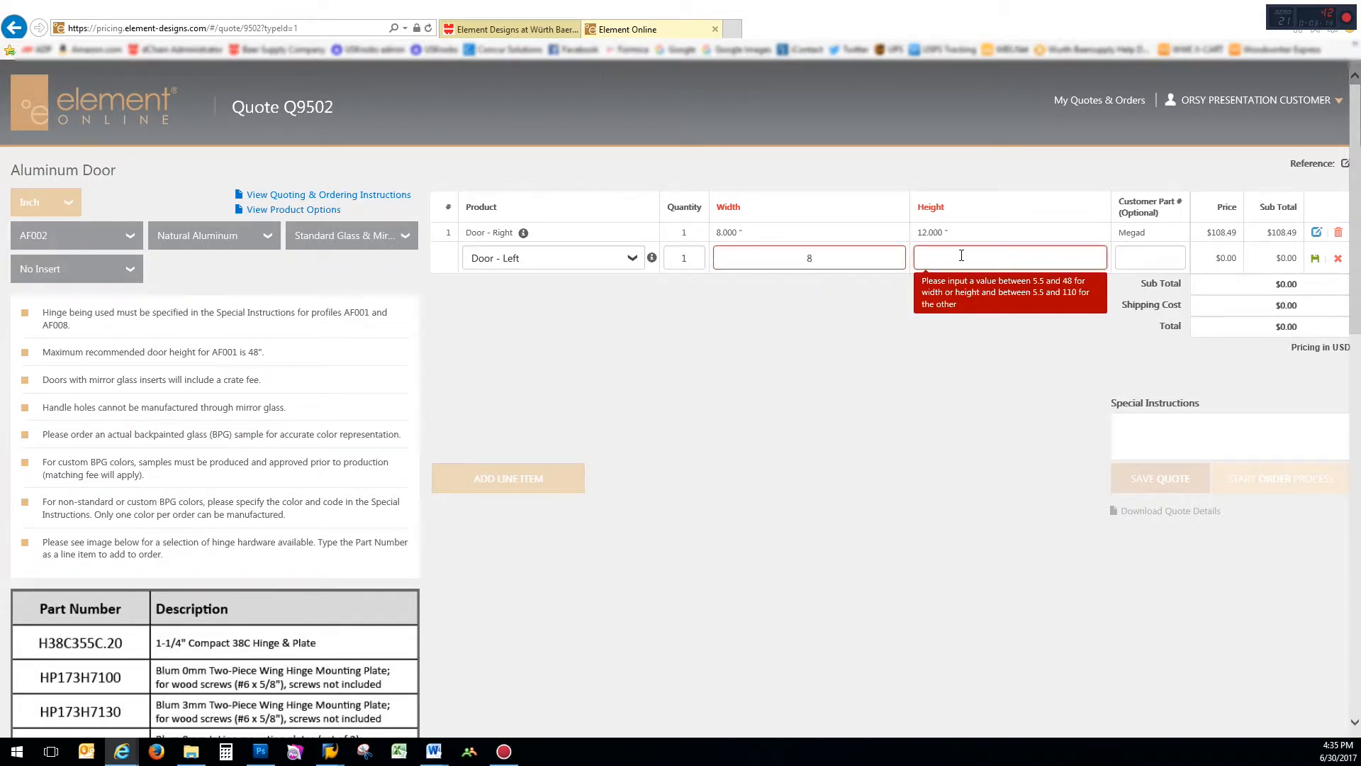
{"action": "left_click", "coordinate": [1121, 284]}
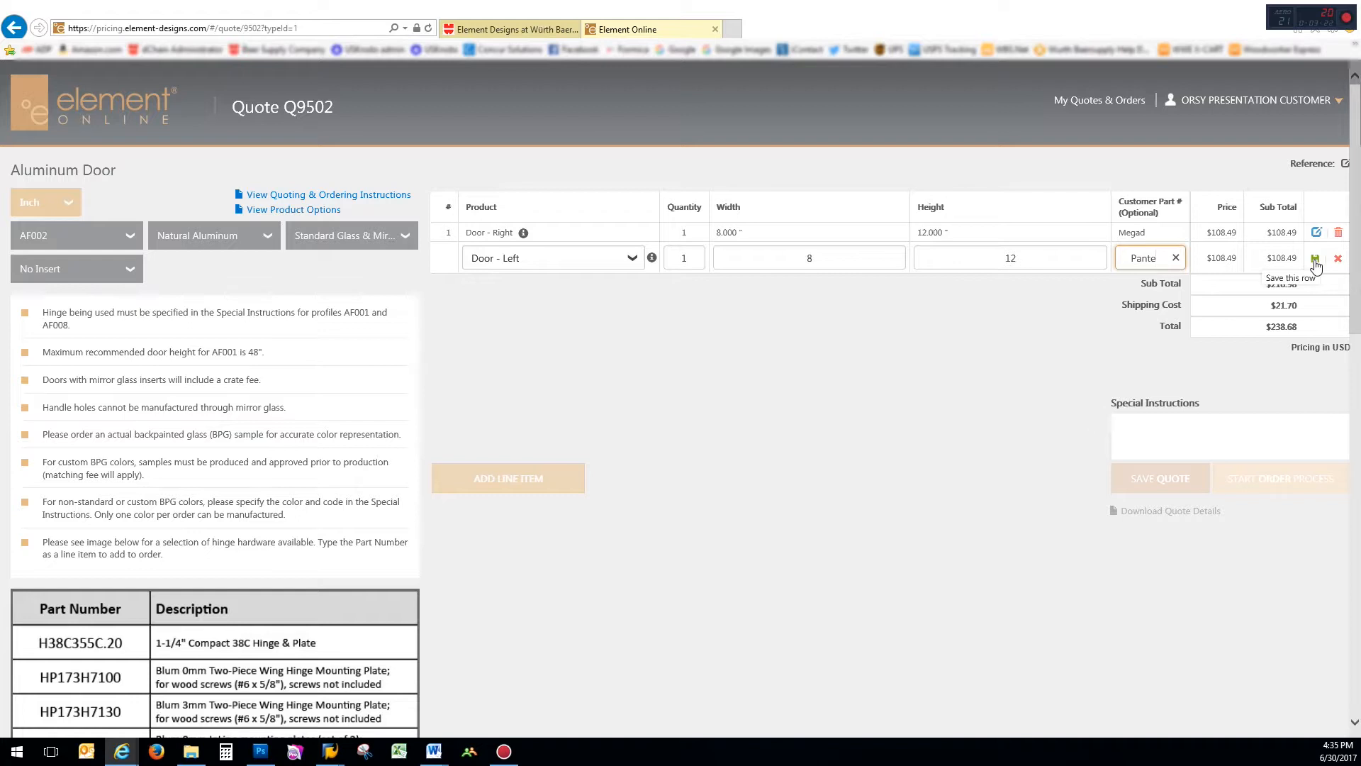
{"action": "left_click", "coordinate": [1314, 260]}
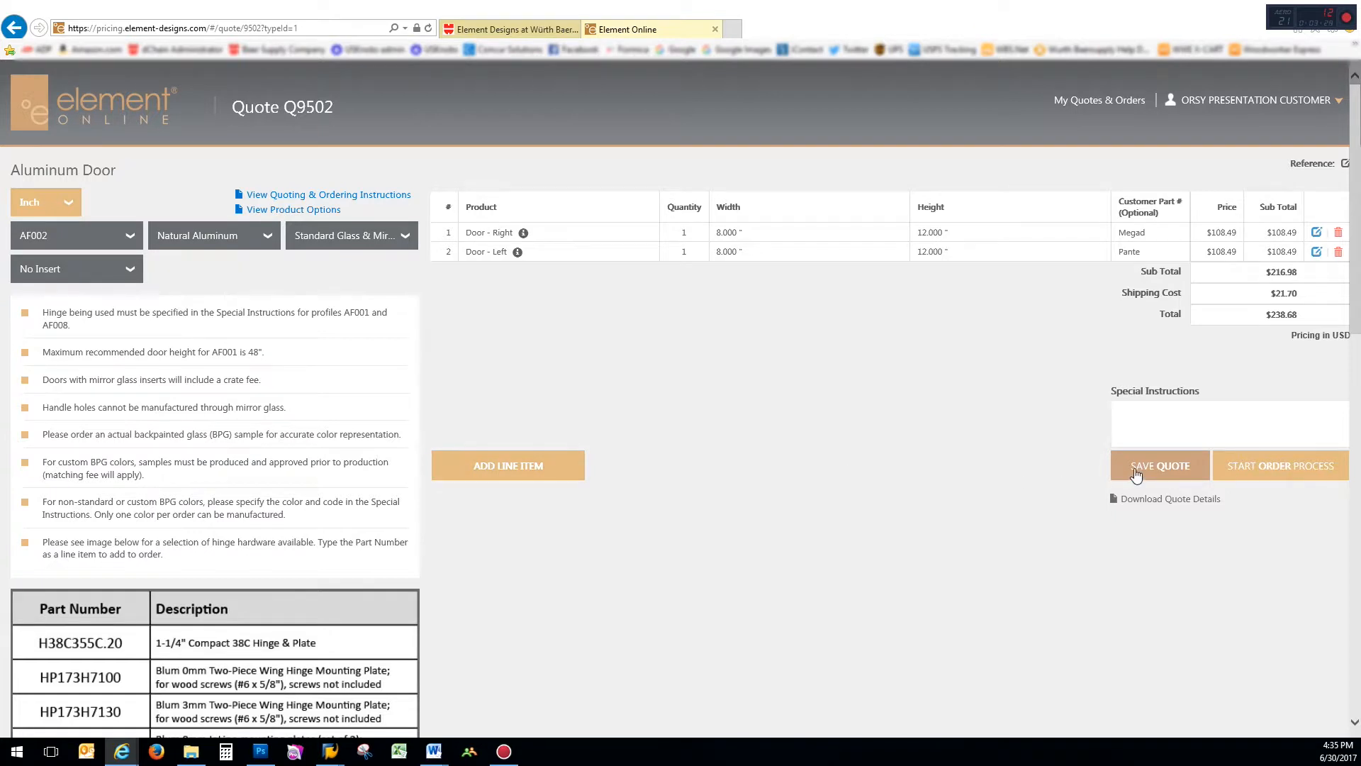
Enter the special instructions "Please ship only on Tues." and save the quote with the reference "Tues. Order".
{"action": "left_click", "coordinate": [1155, 415]}
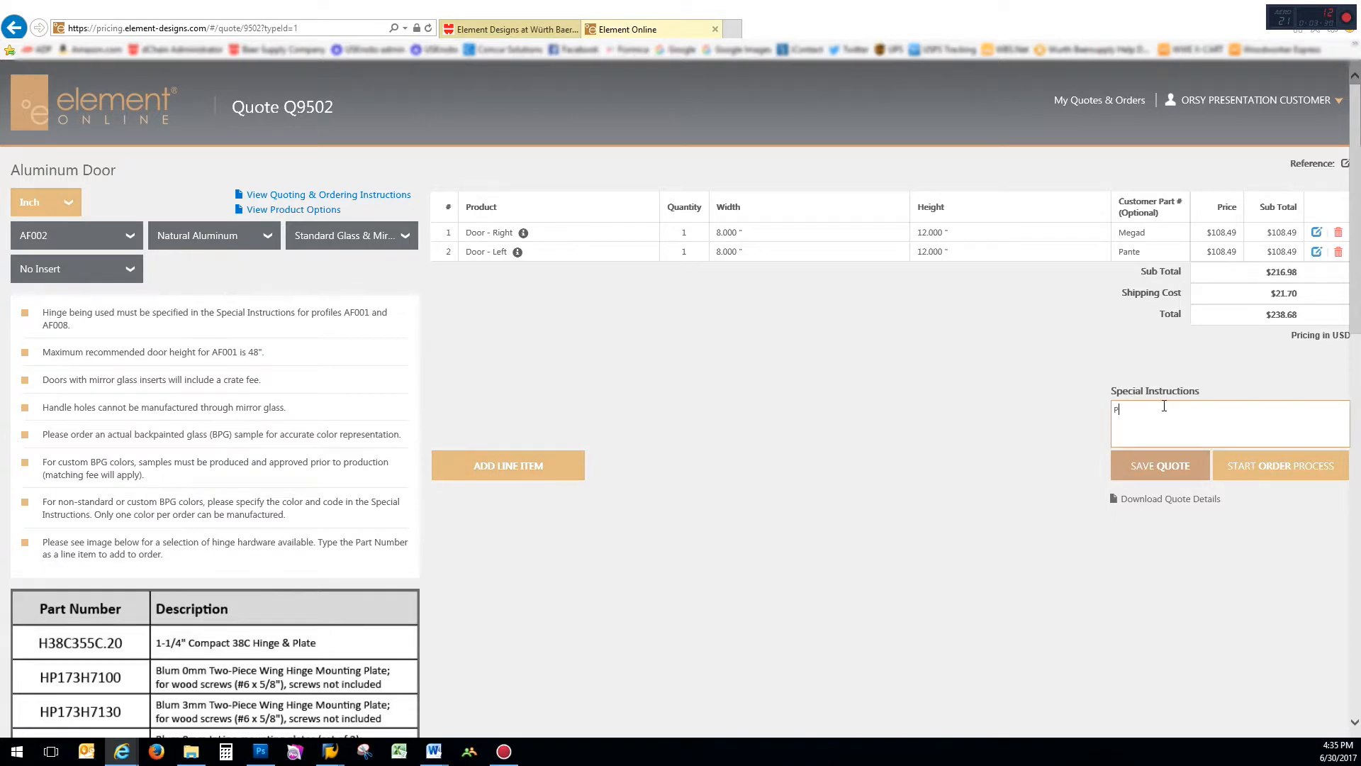
{"action": "type", "text": "ship only on Tues."}
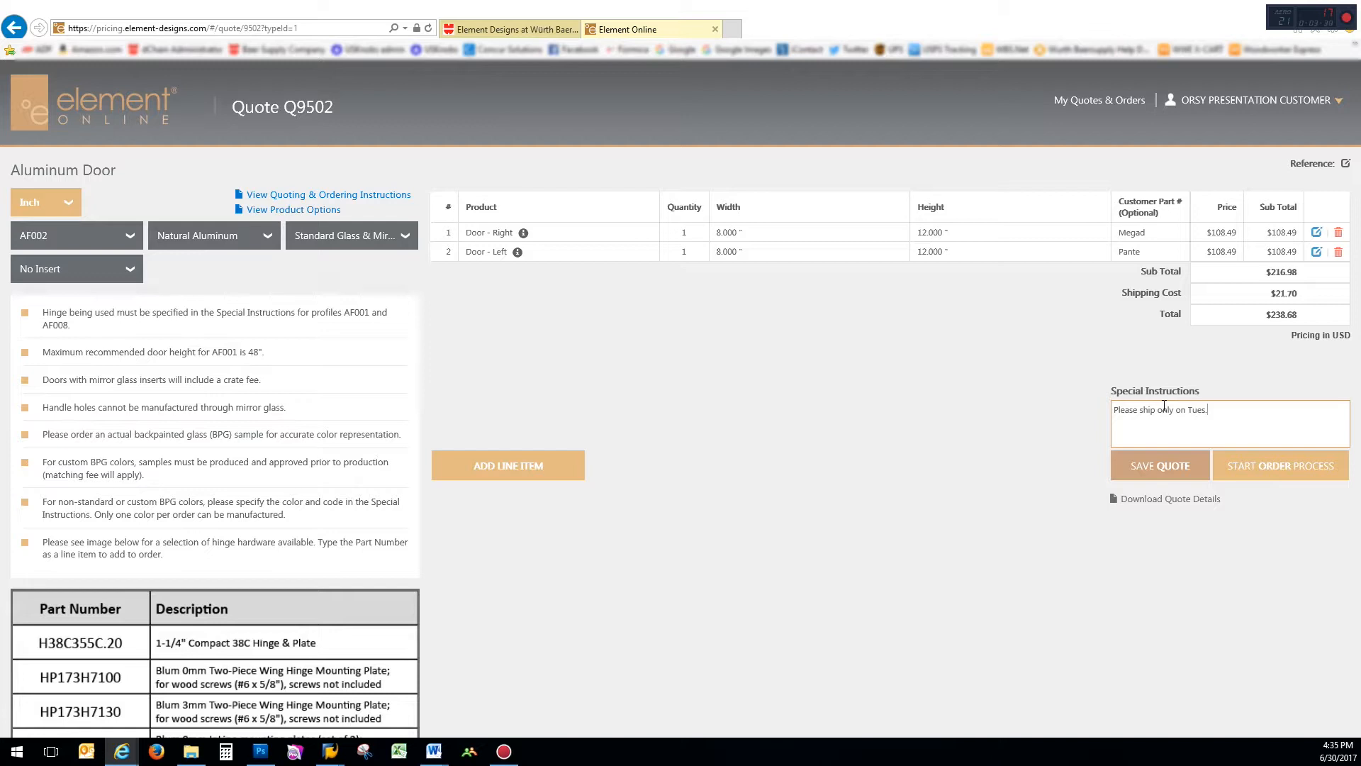
{"action": "left_click", "coordinate": [1166, 463]}
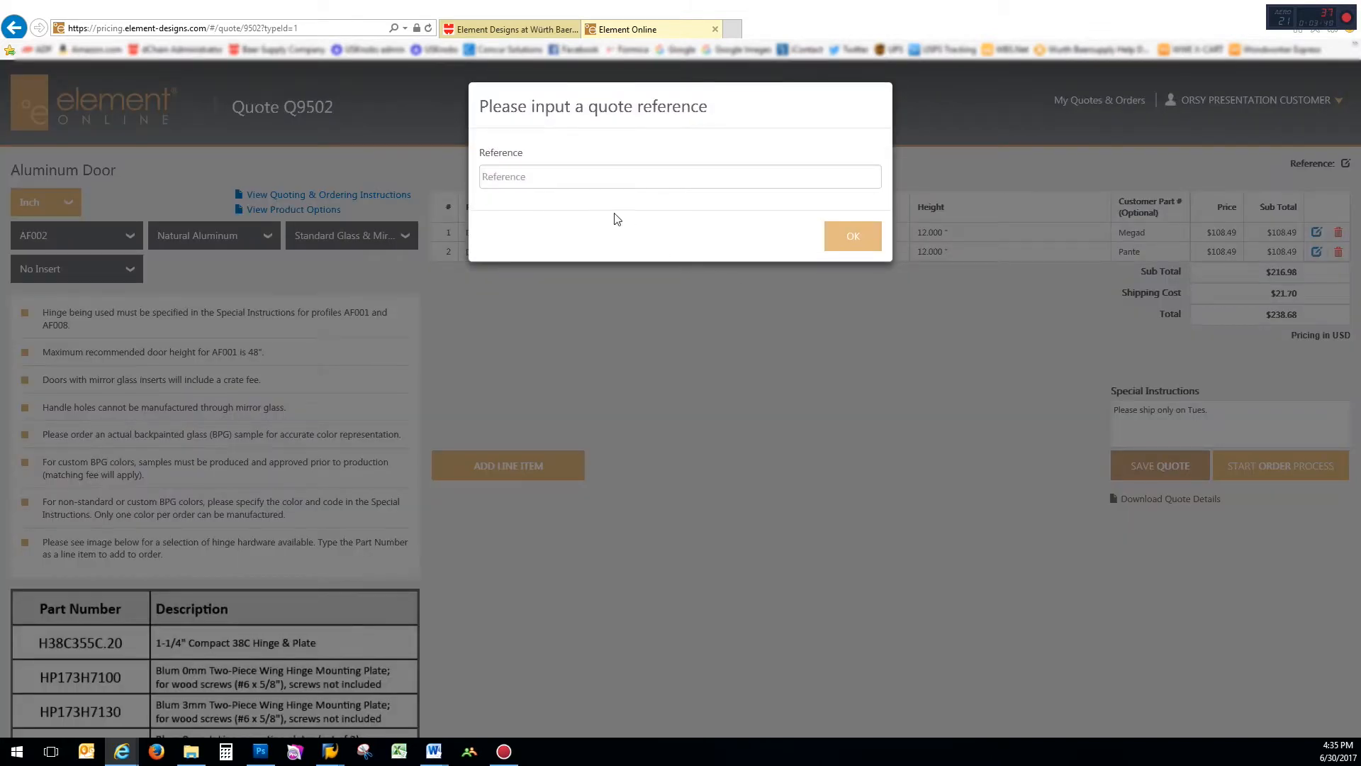
{"action": "left_click", "coordinate": [566, 173]}
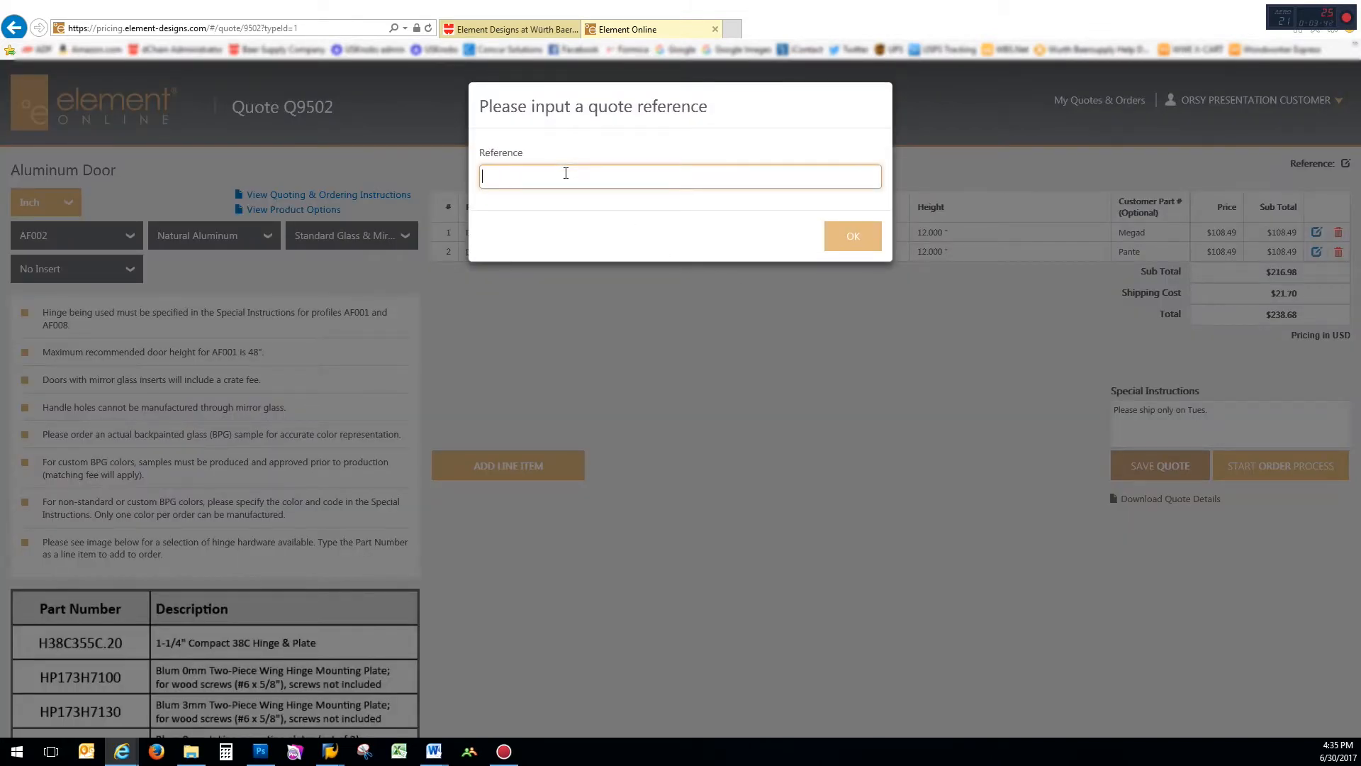
{"action": "type", "text": "Tues. Order"}
{"action": "left_click", "coordinate": [840, 234]}
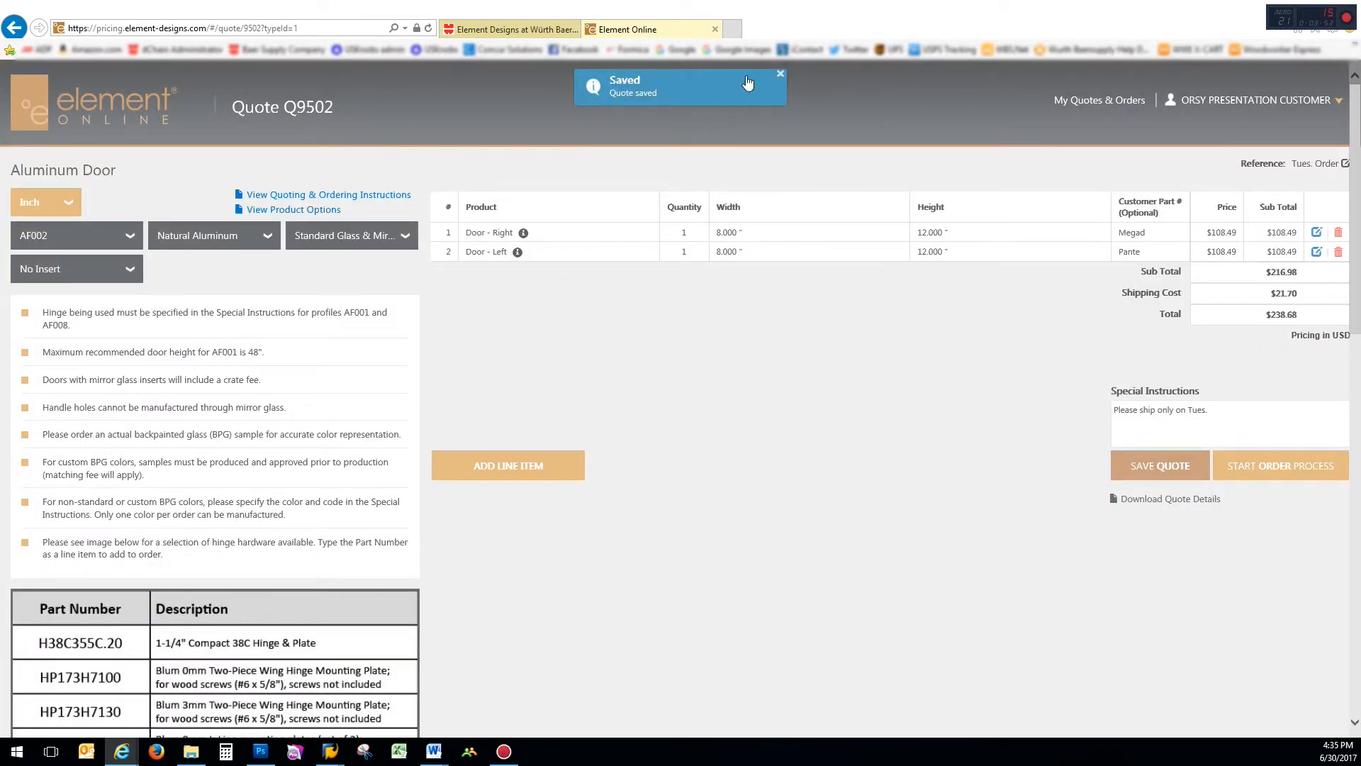
{"action": "left_click", "coordinate": [779, 76]}
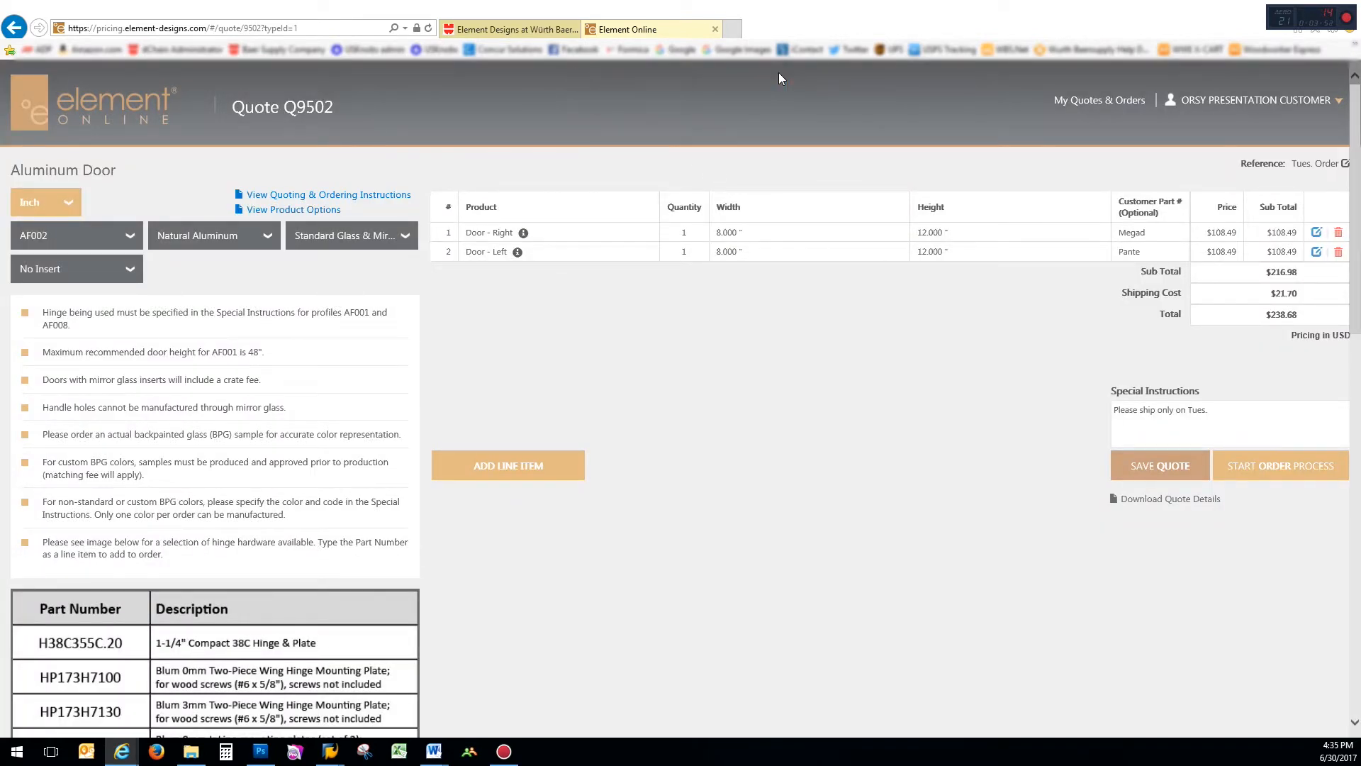
Reopen the "Tues. Order" quote from the saved quotes and change the Door - Right item to 10 inches wide and 14 inches high.
{"action": "left_click", "coordinate": [1077, 101]}
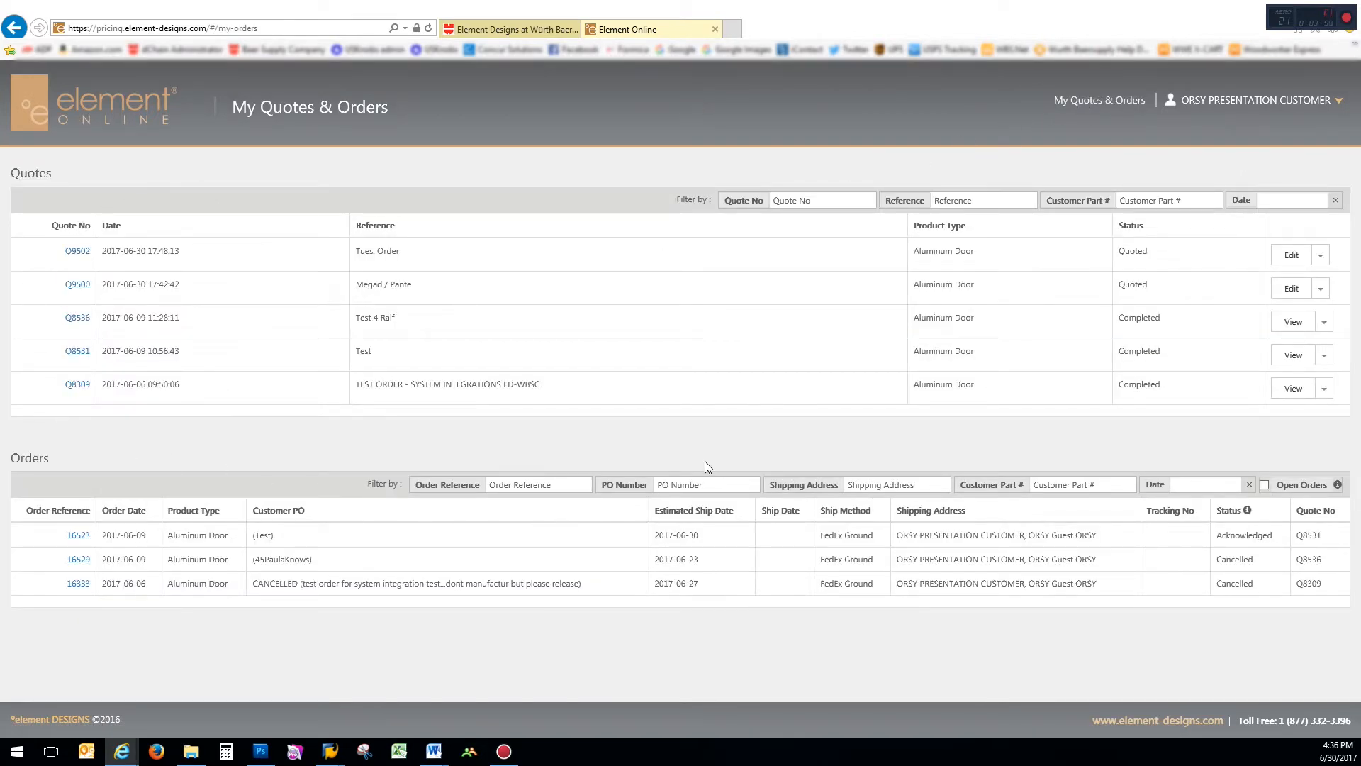
{"action": "left_click", "coordinate": [78, 251]}
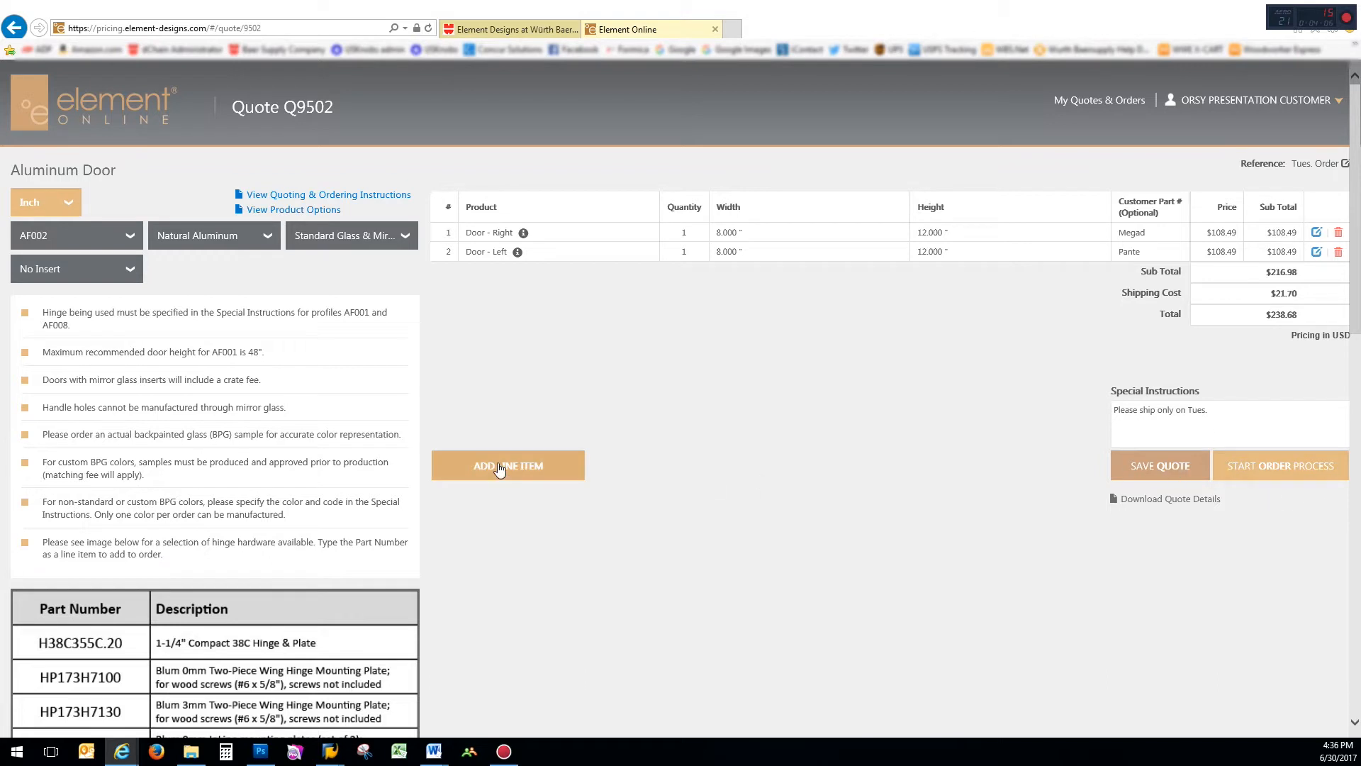
{"action": "left_click", "coordinate": [1317, 233]}
{"action": "double_click", "coordinate": [824, 240]}
{"action": "type", "text": "10"}
{"action": "key", "text": "Tab"}
{"action": "type", "text": "14"}
{"action": "left_click", "coordinate": [1316, 239]}
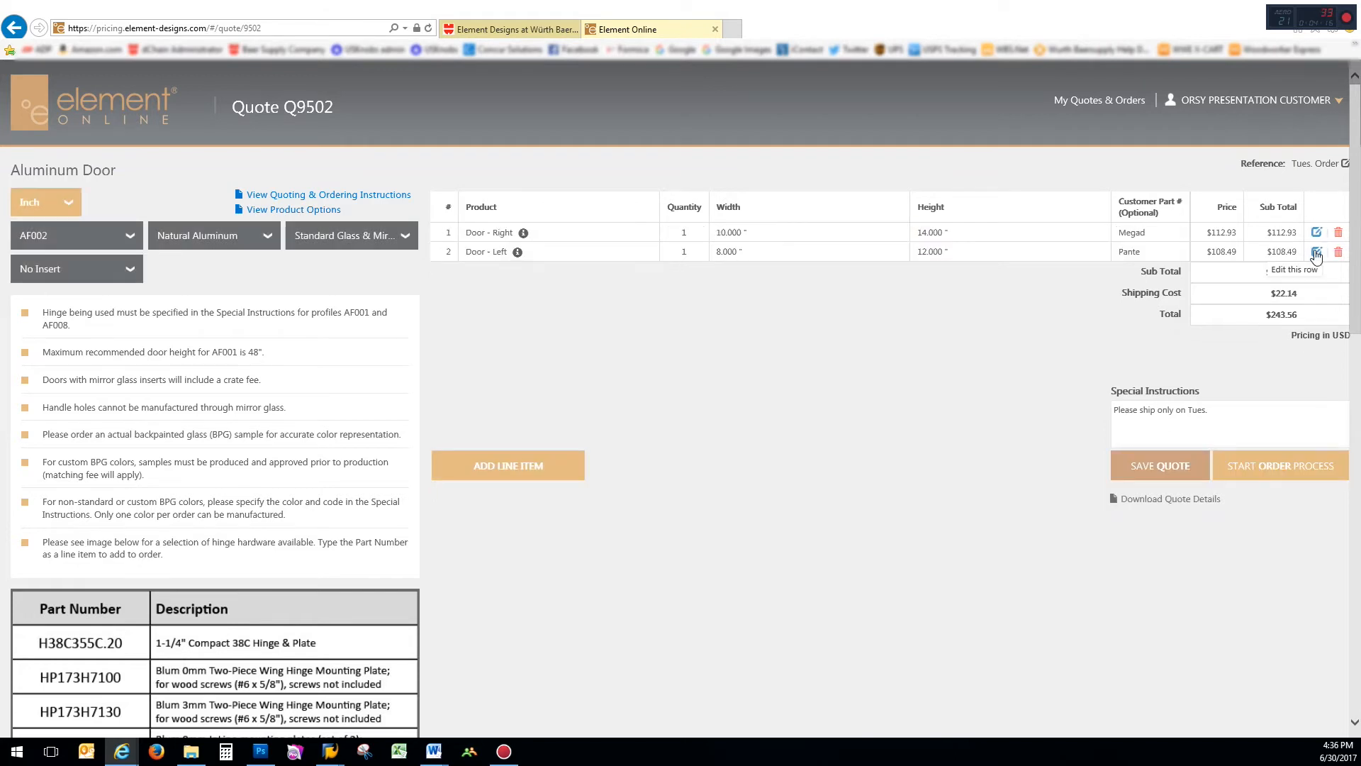
Change the Door - Left item to 10 inches wide and 14 inches high, and save the quote.
{"action": "left_click", "coordinate": [1316, 252]}
{"action": "double_click", "coordinate": [796, 258]}
{"action": "type", "text": "10"}
{"action": "key", "text": "Tab"}
{"action": "type", "text": "14"}
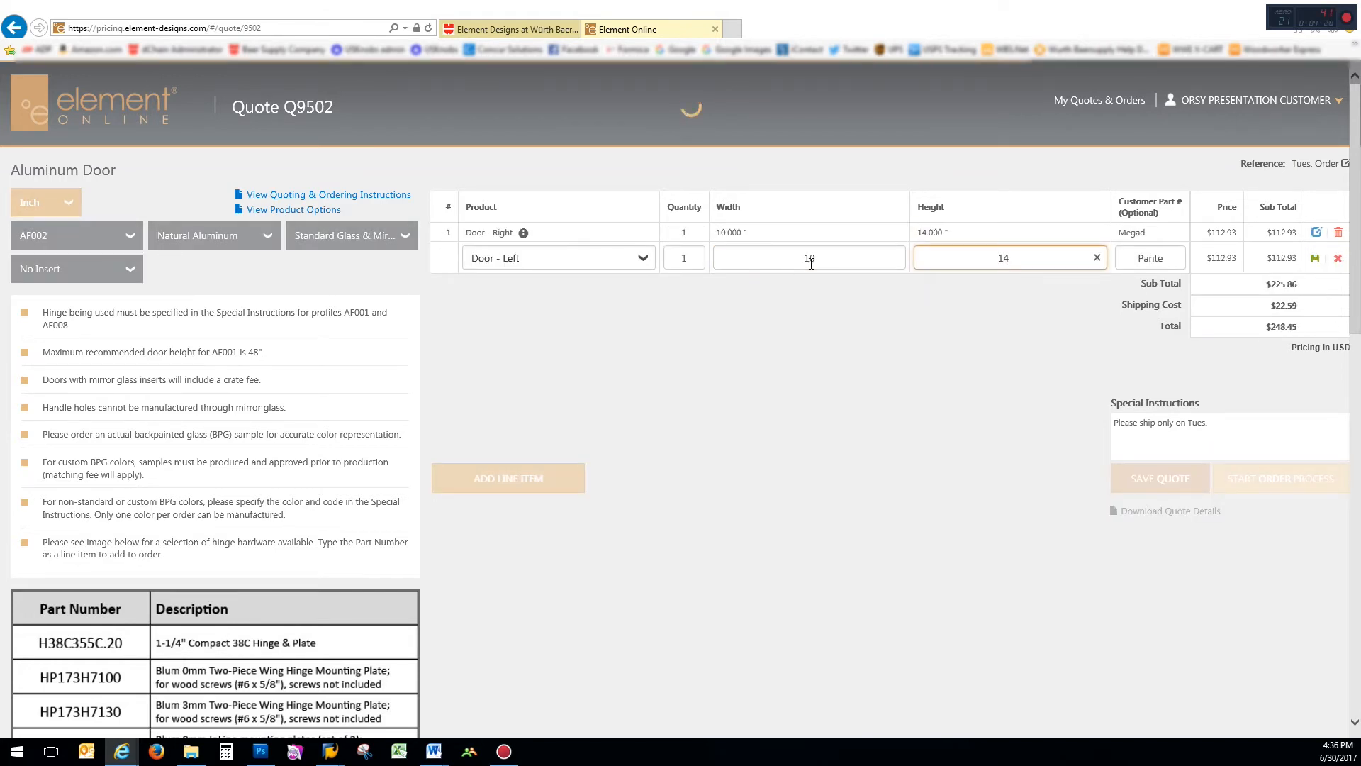
{"action": "left_click", "coordinate": [1315, 259]}
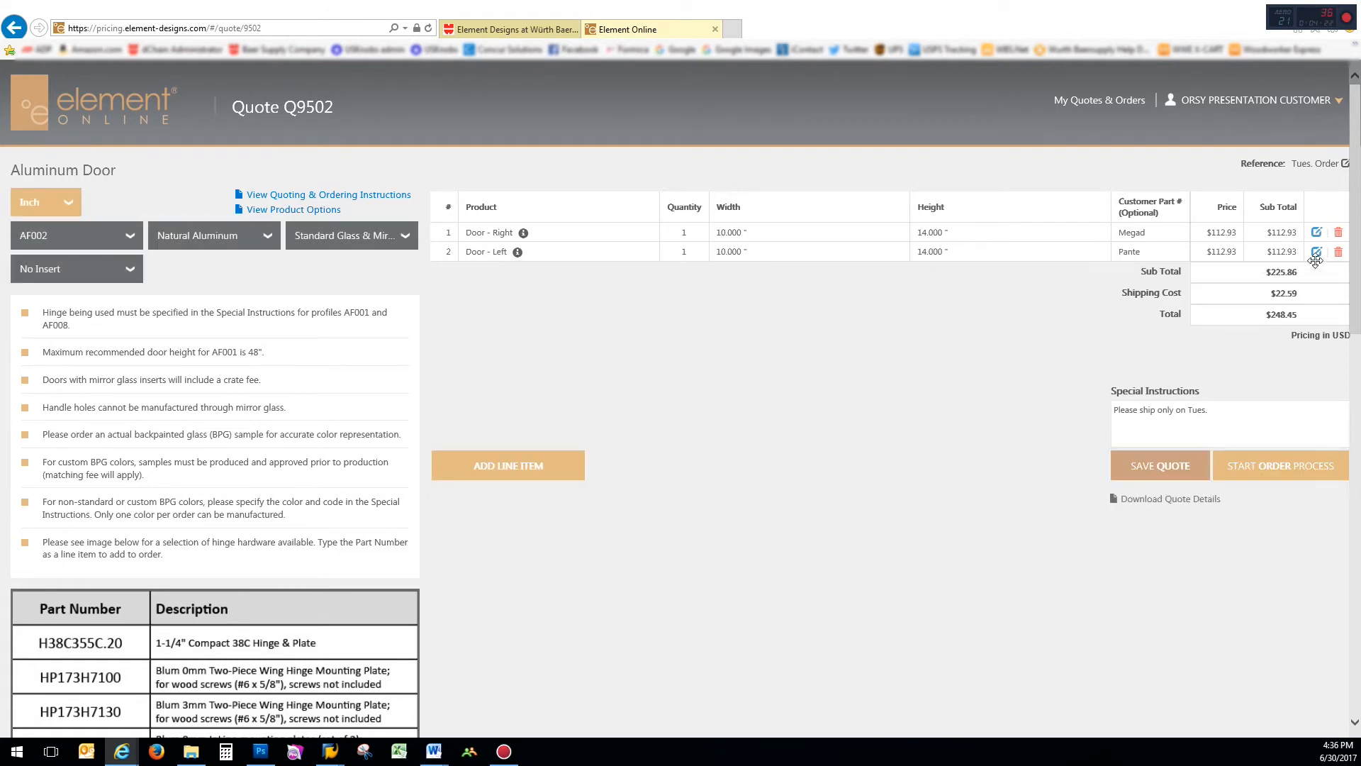
{"action": "left_click", "coordinate": [1174, 471]}
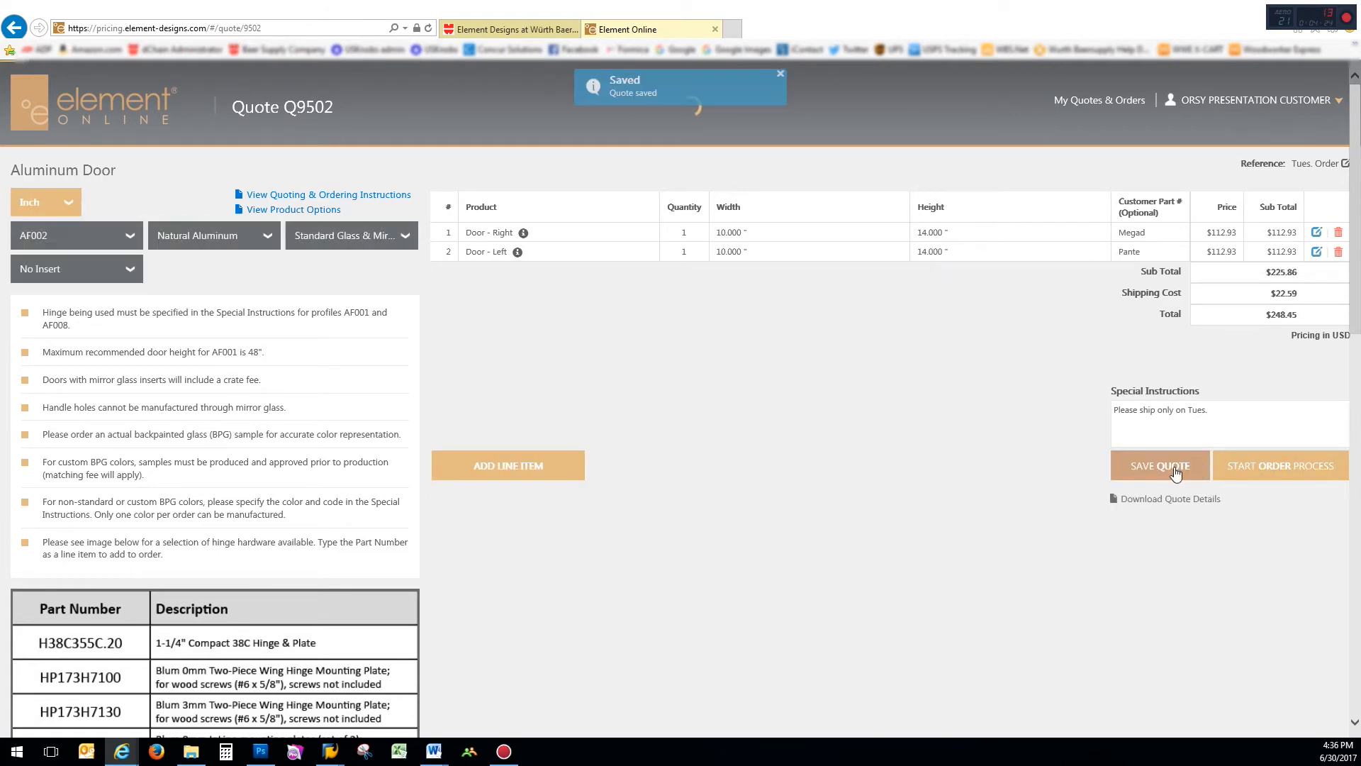
{"action": "left_click", "coordinate": [779, 77]}
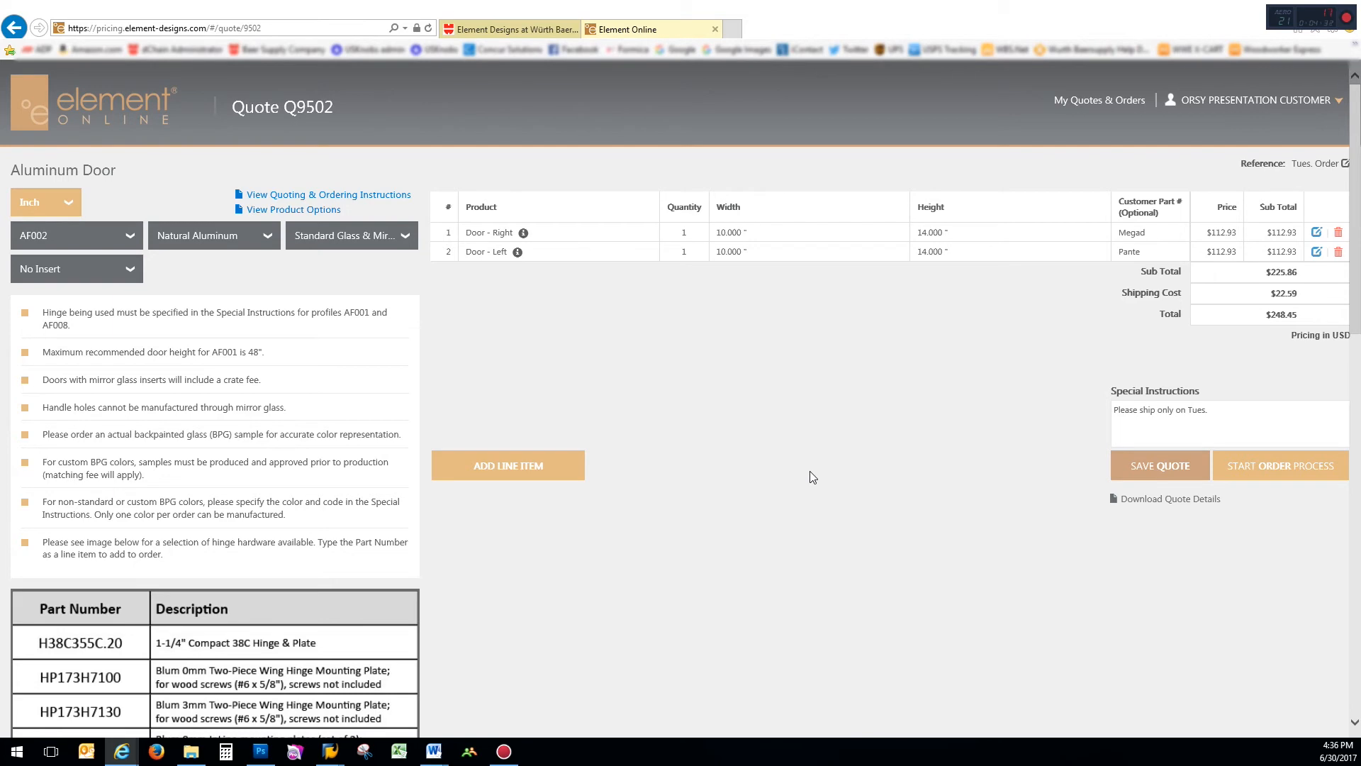
Open the downloadable quote details document to review it, and return to the quote page.
{"action": "left_click", "coordinate": [1160, 500]}
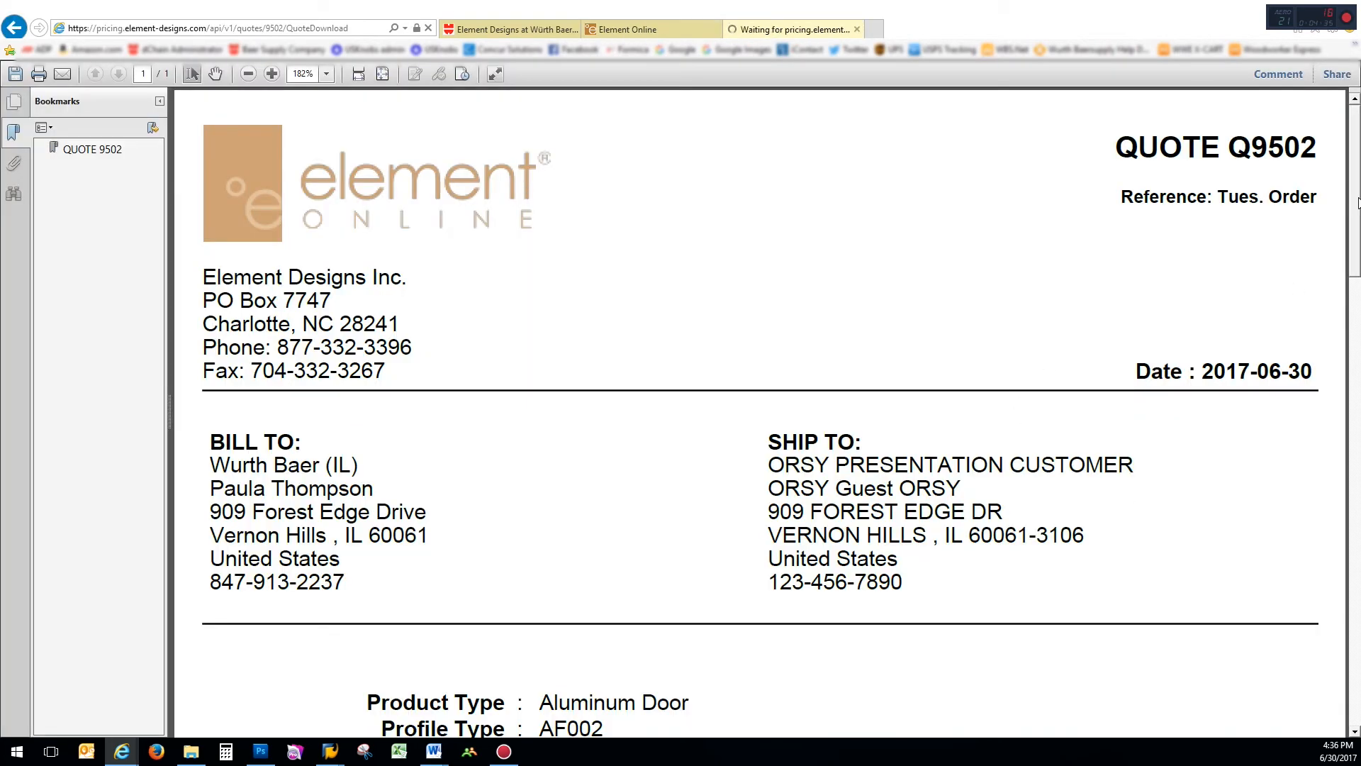
{"action": "left_click_drag", "start_coordinate": [1359, 204], "coordinate": [1325, 198]}
{"action": "left_click", "coordinate": [682, 34]}
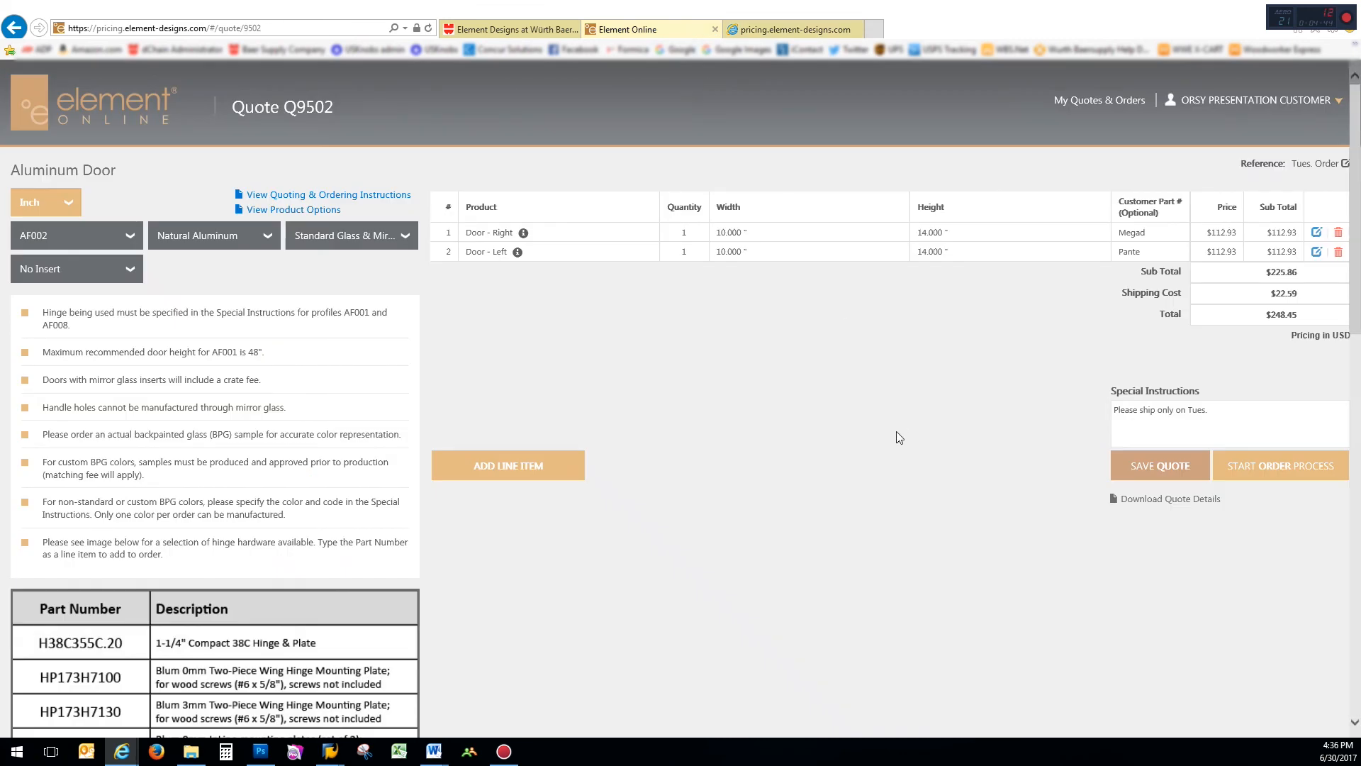
Log out of the Element Online account.
{"action": "left_click", "coordinate": [1235, 100]}
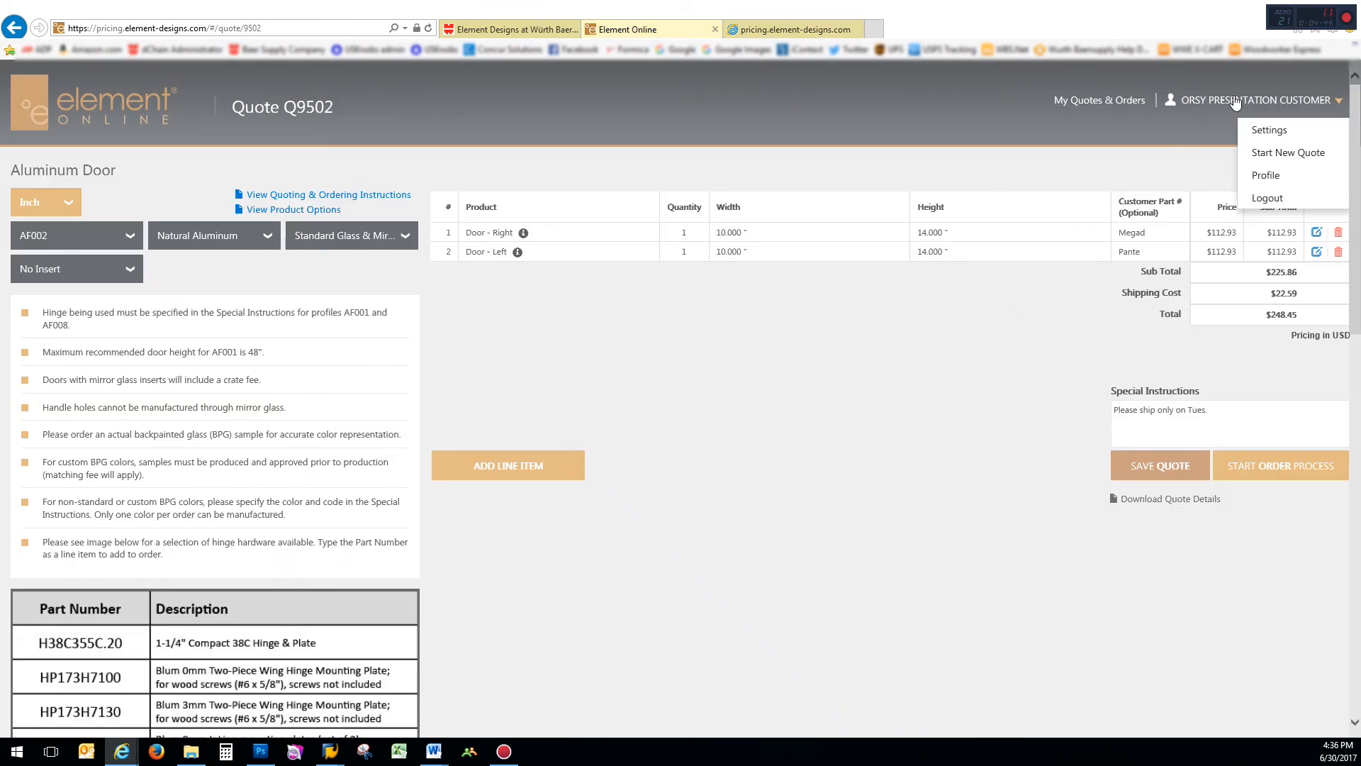
{"action": "left_click", "coordinate": [1269, 198]}
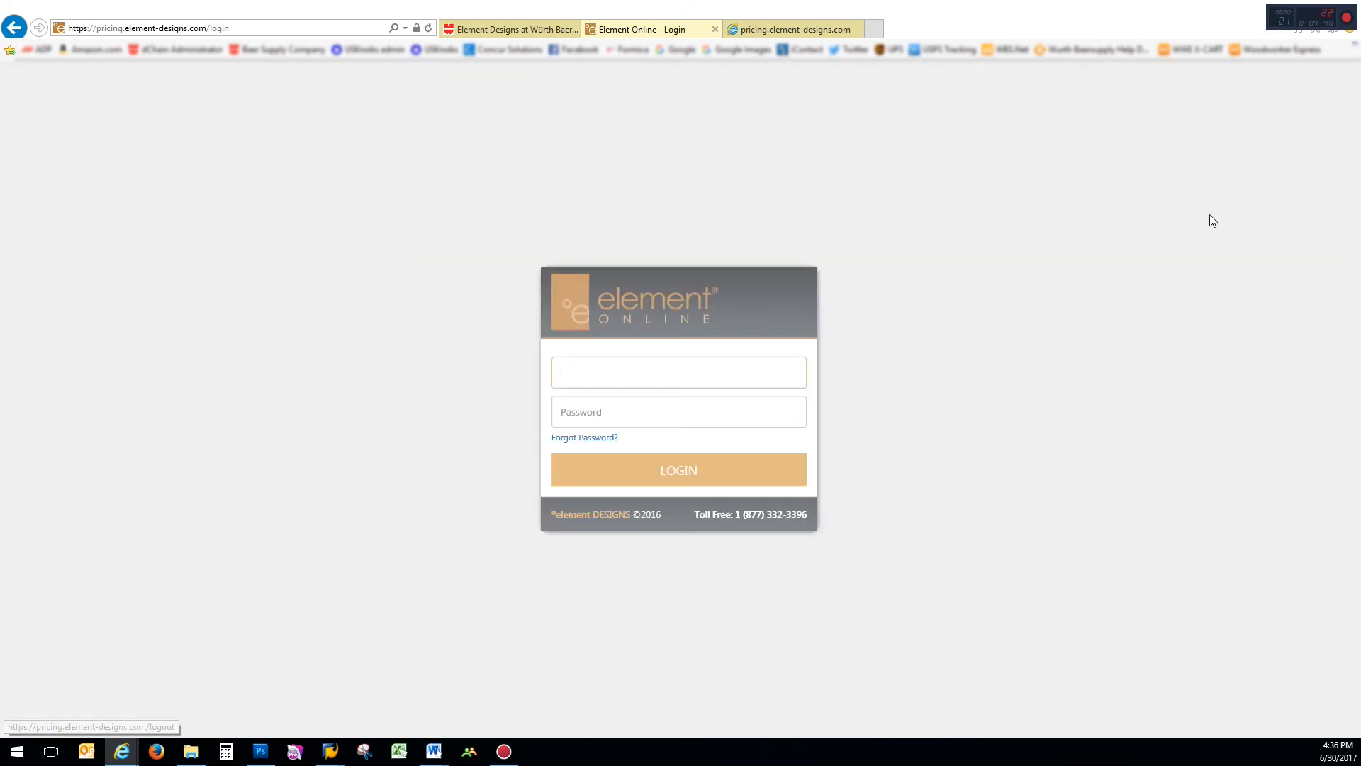